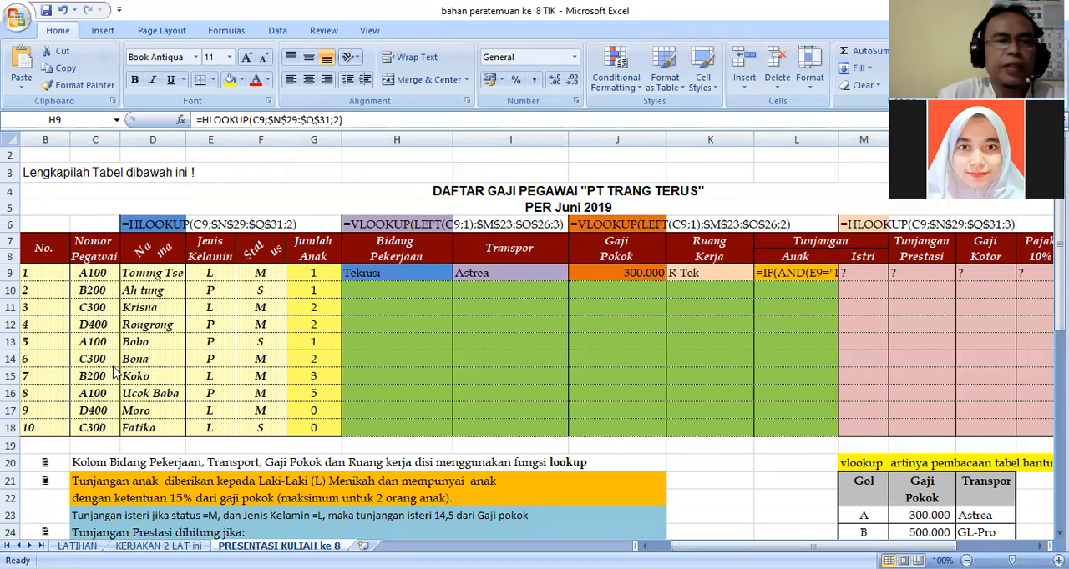
key(F2)
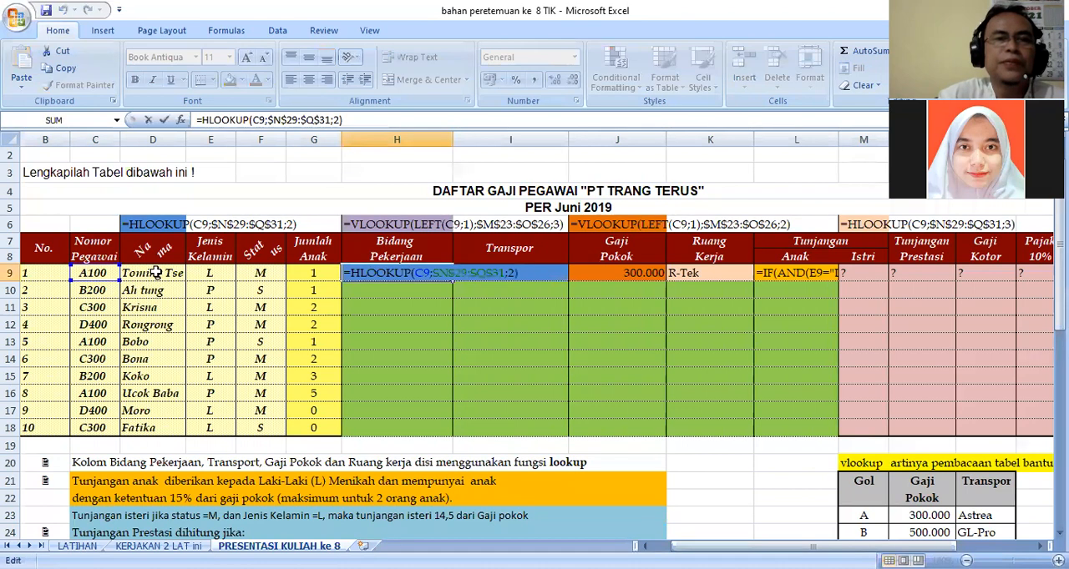
click(157, 275)
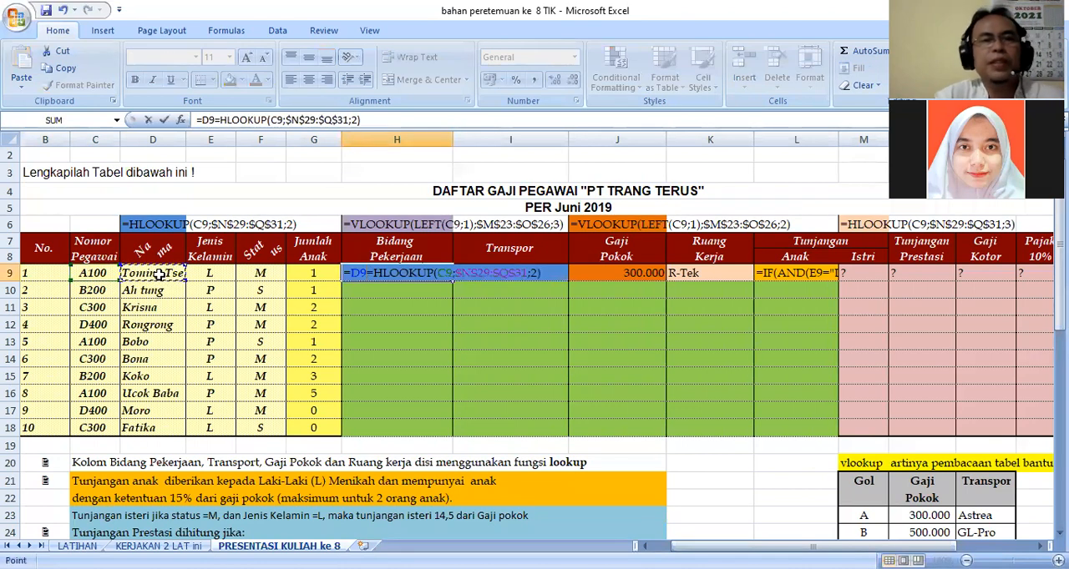
key(Escape)
Review the employee table's Jumlah Anak column and the first-row cells from Bidang Pekerjaan to Ruang Kerja.
click(269, 345)
click(159, 278)
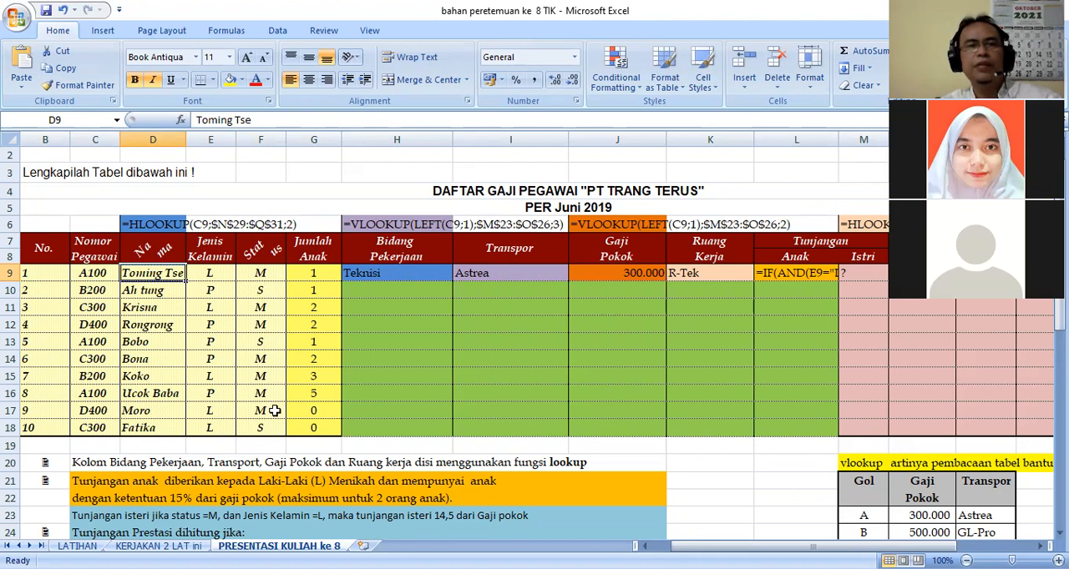
drag(309, 273, 334, 424)
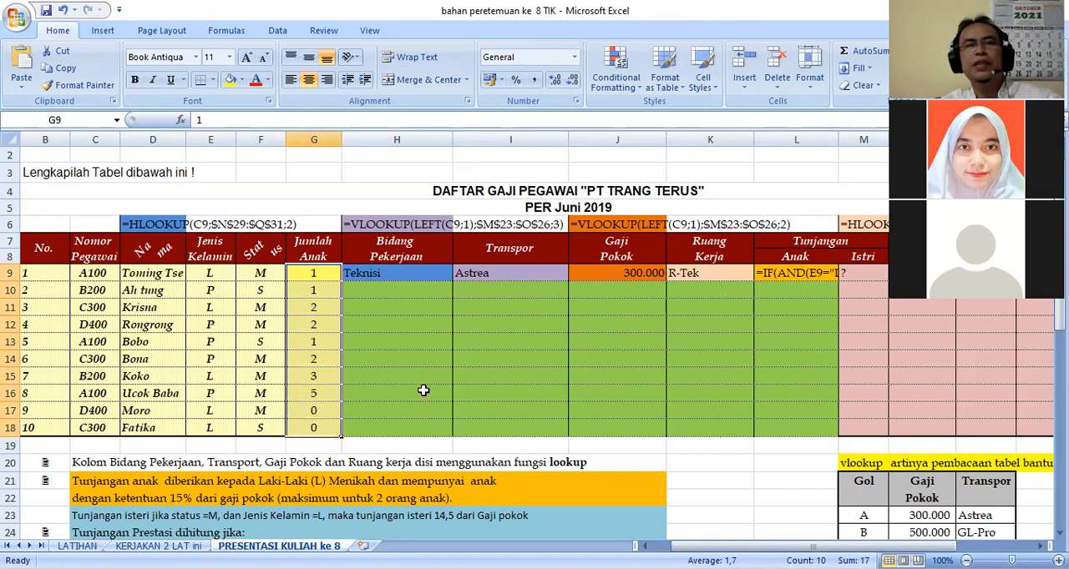
click(423, 391)
drag(380, 277, 679, 273)
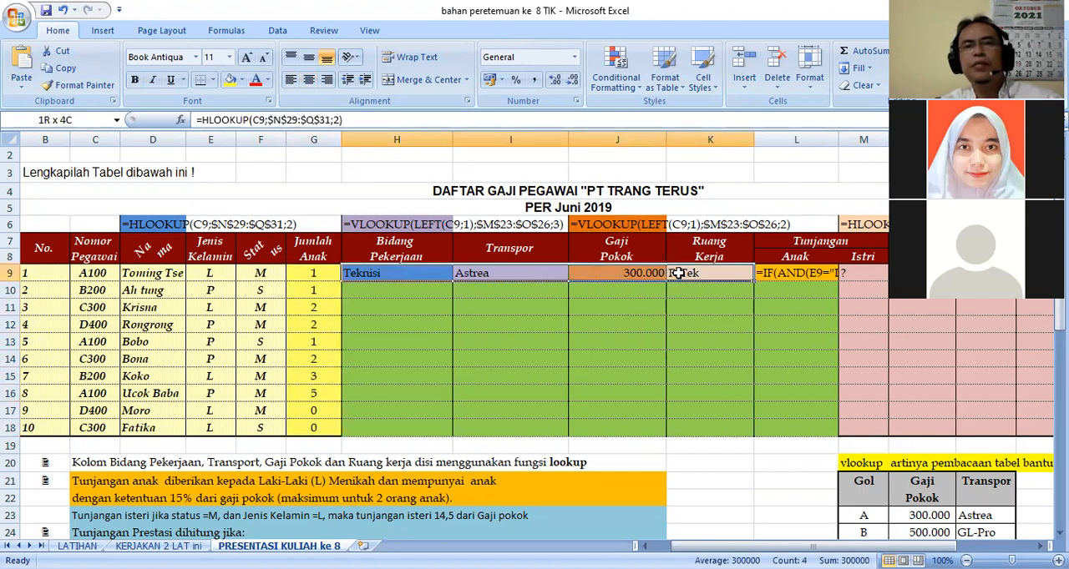
drag(679, 273, 679, 273)
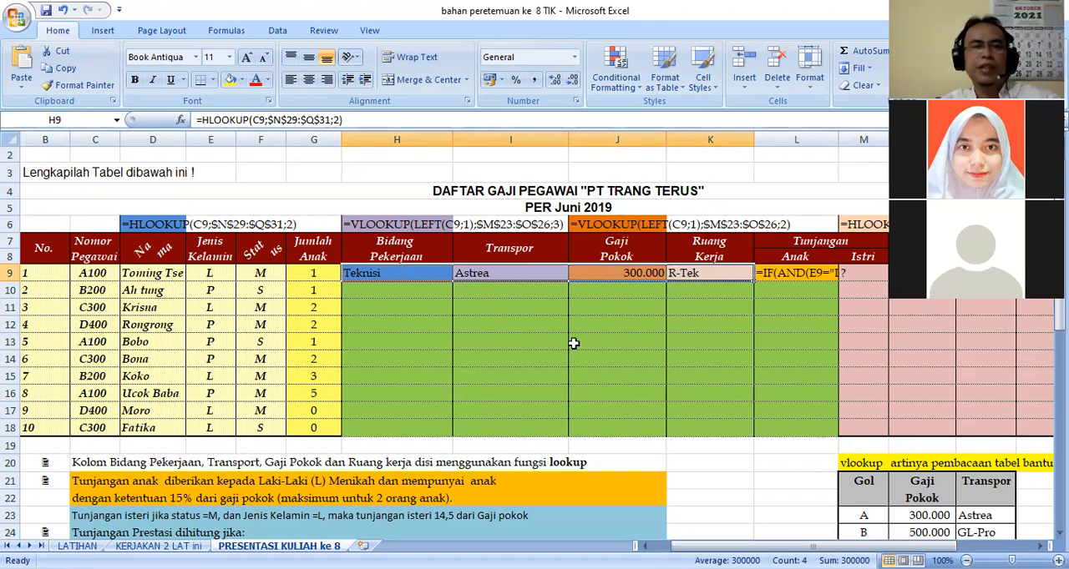
Examine the calculation rules, the formula notes and the vlookup and hlookup helper tables below the salary table.
scroll(574, 344, down, 3)
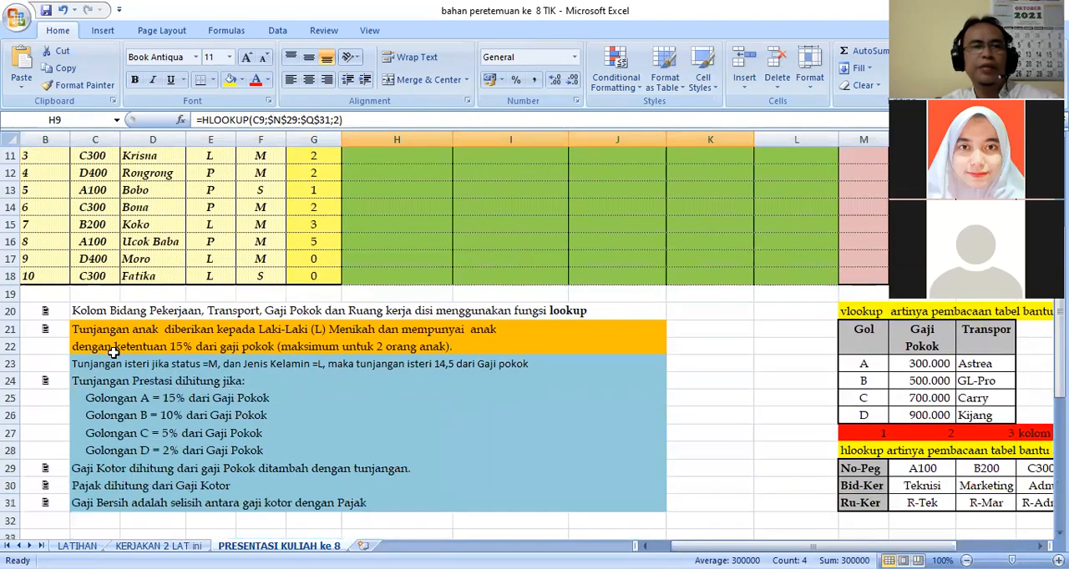
scroll(182, 381, down, 1)
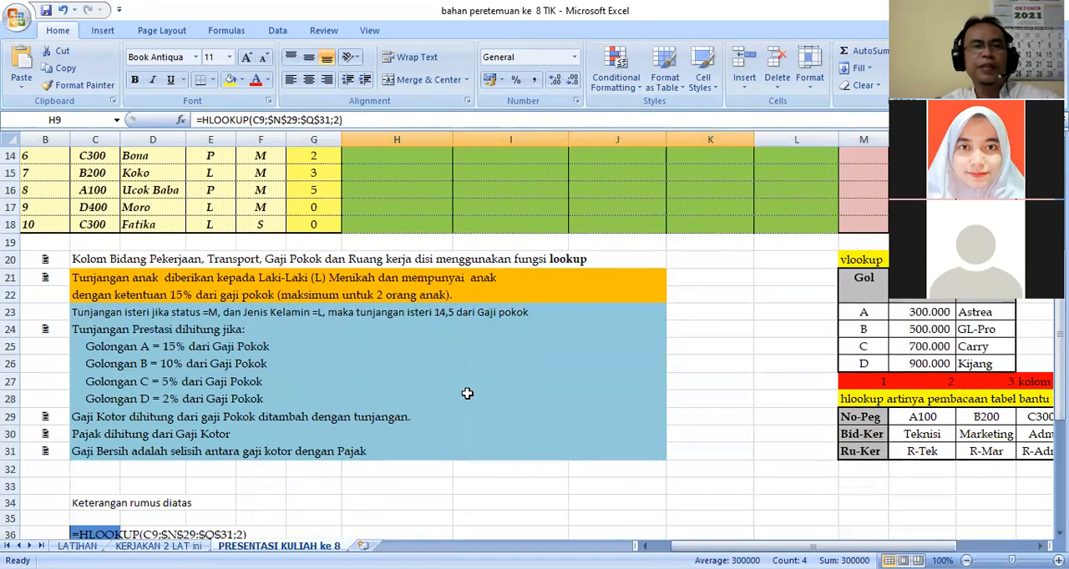
scroll(576, 417, down, 4)
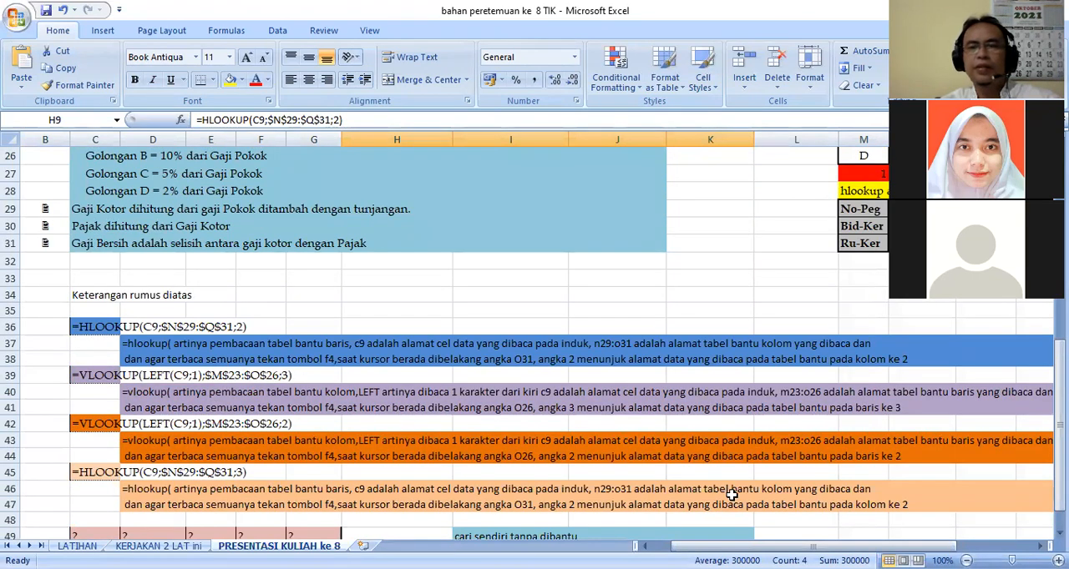
drag(826, 546, 952, 546)
scroll(727, 286, up, 2)
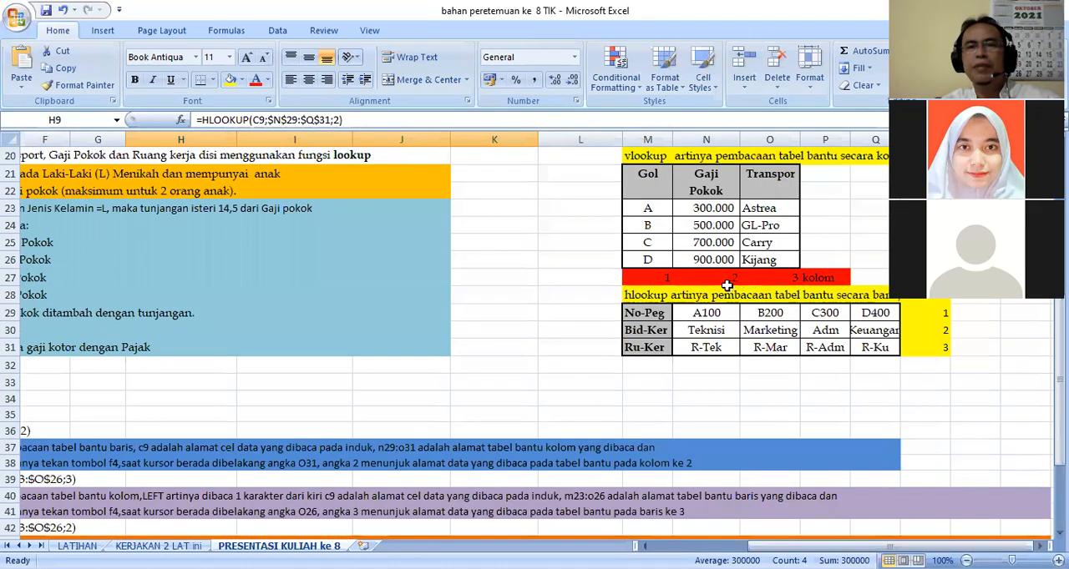
scroll(727, 286, up, 2)
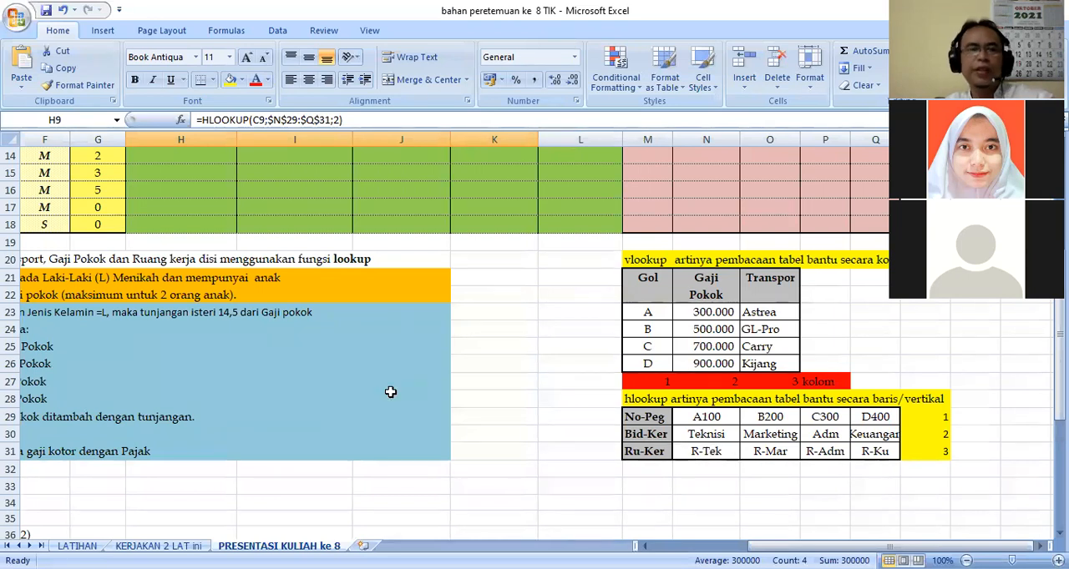
click(208, 490)
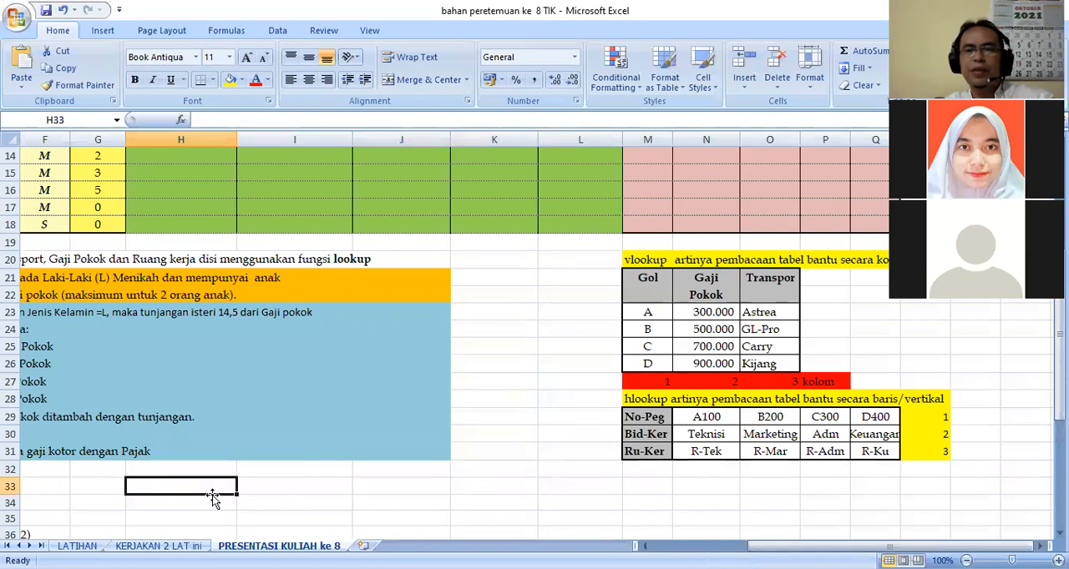
scroll(359, 341, up, 5)
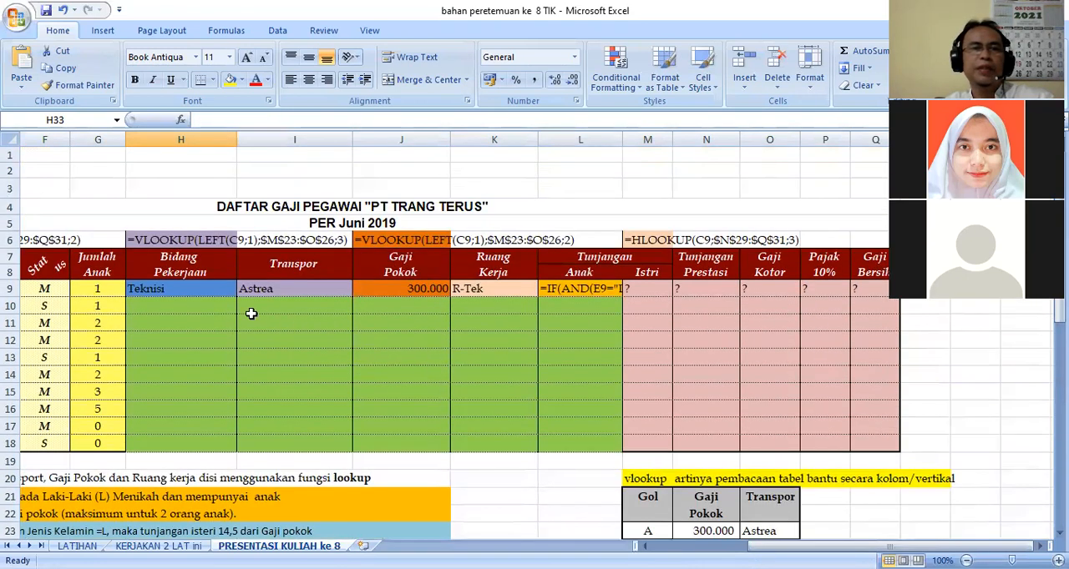
Examine the HLOOKUP formula in H9 alongside the helper tables and its explanation under "Keterangan rumus diatas".
click(173, 289)
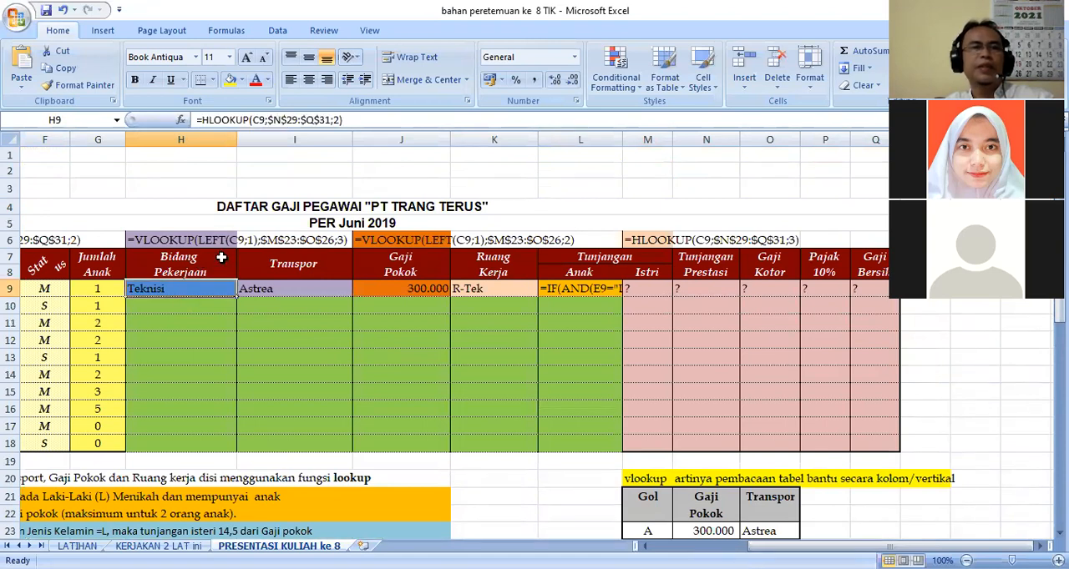
scroll(391, 409, down, 3)
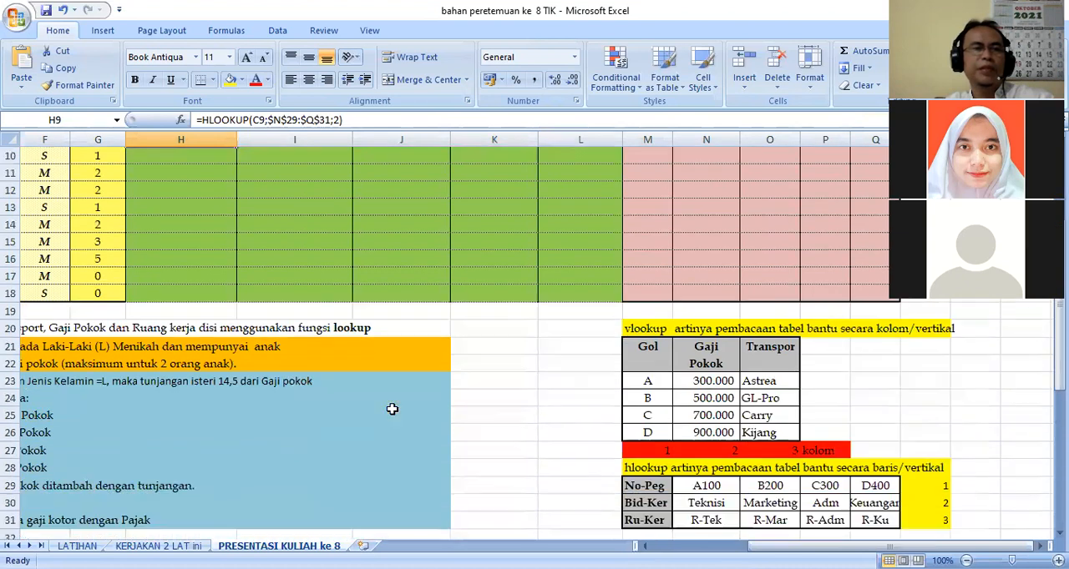
scroll(392, 409, down, 4)
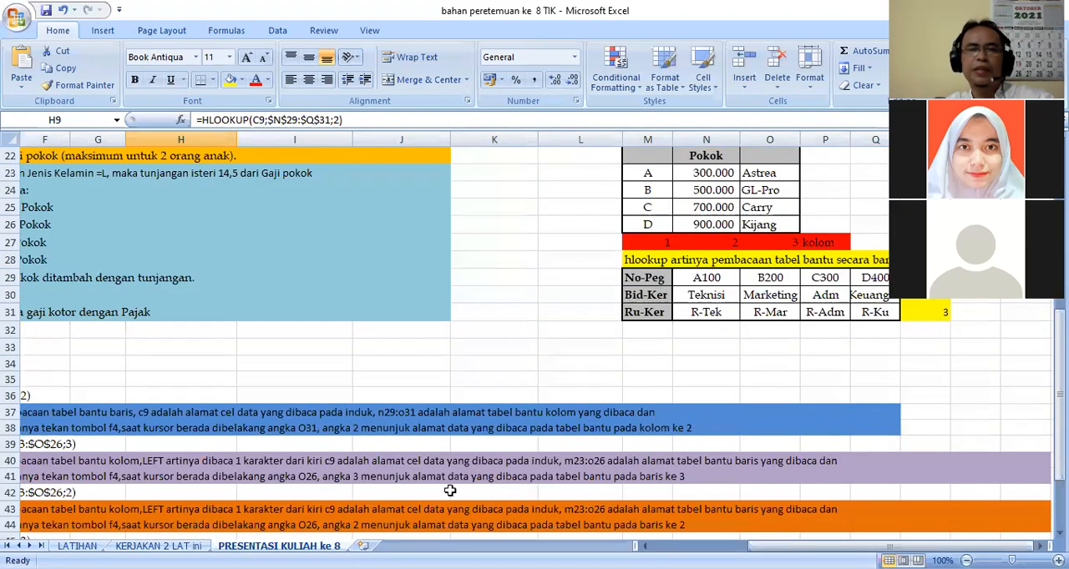
click(281, 424)
key(Left)
key(Left)
key(Left)
key(Left)
key(Left)
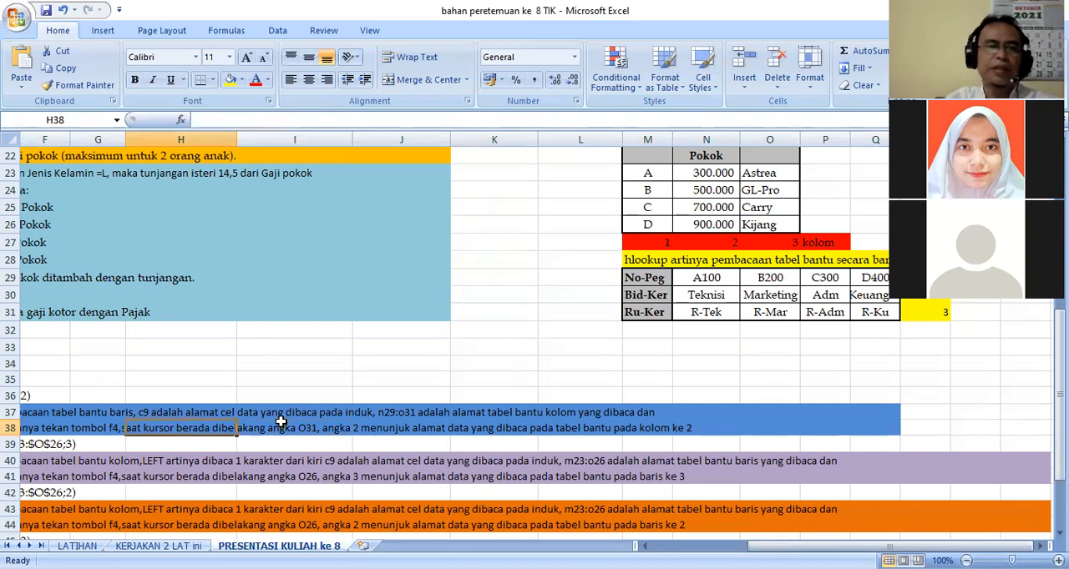
key(Left)
key(Left)
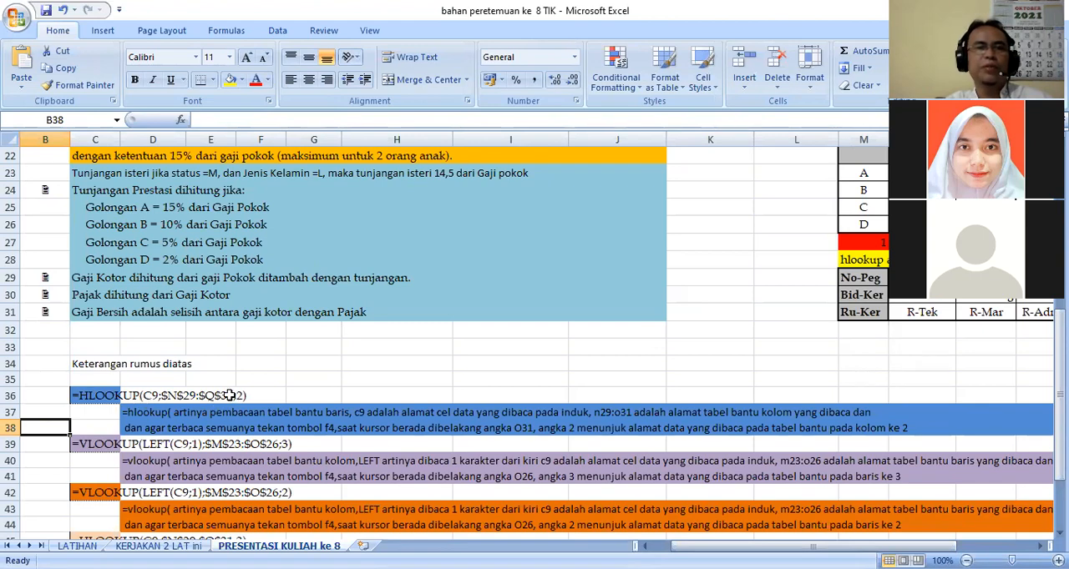
scroll(247, 395, up, 7)
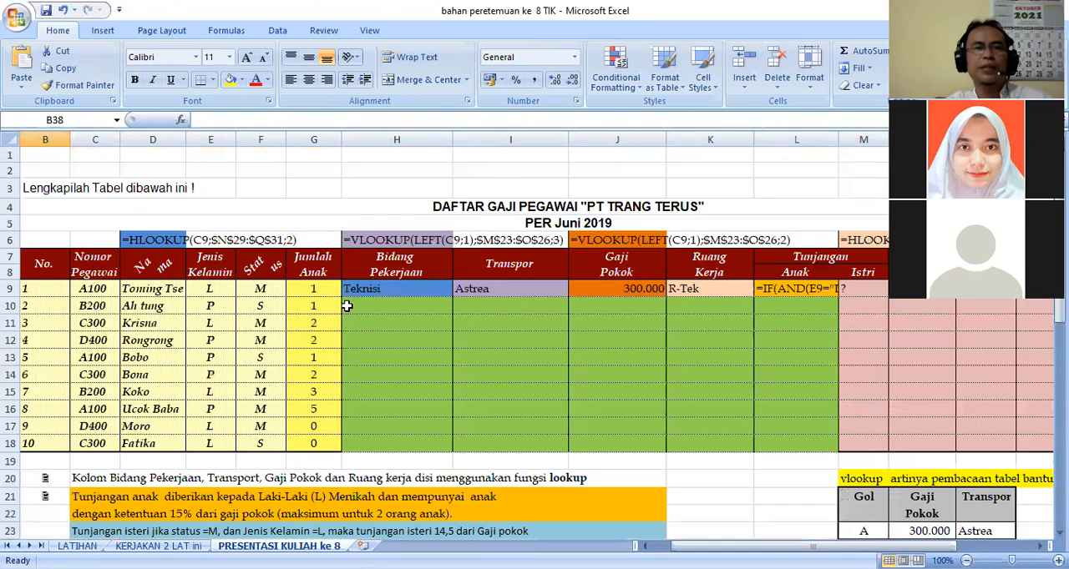
Fill the Bidang Pekerjaan formula from H9 down through H18, and undo the fill.
click(379, 288)
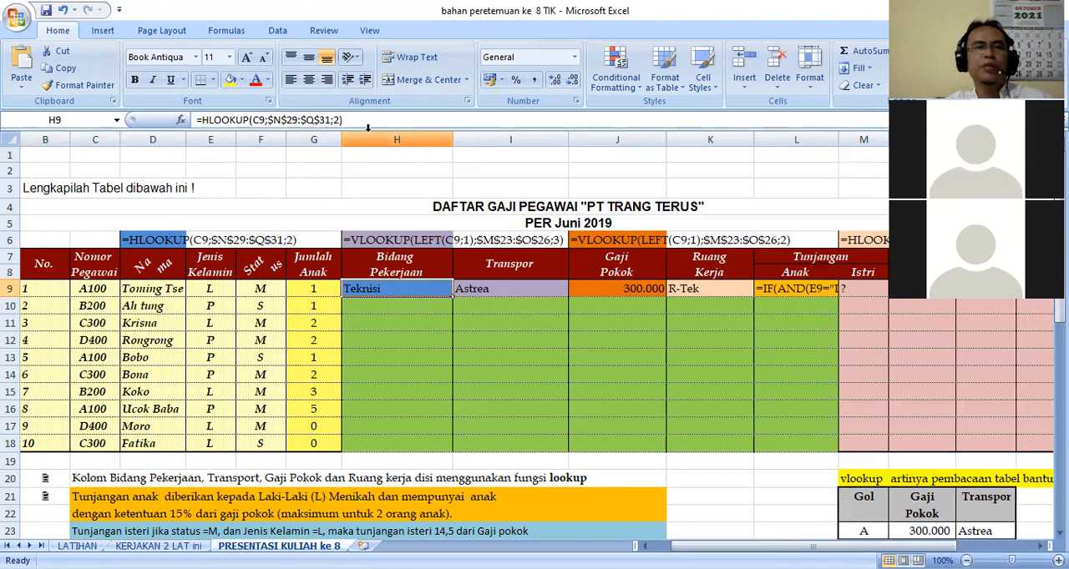
drag(452, 298, 451, 450)
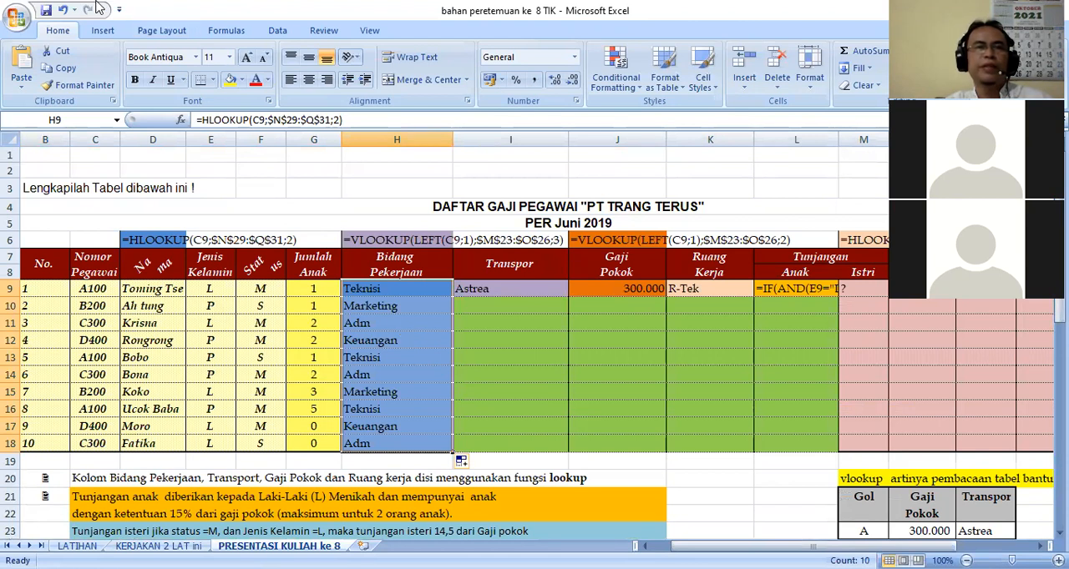
click(63, 13)
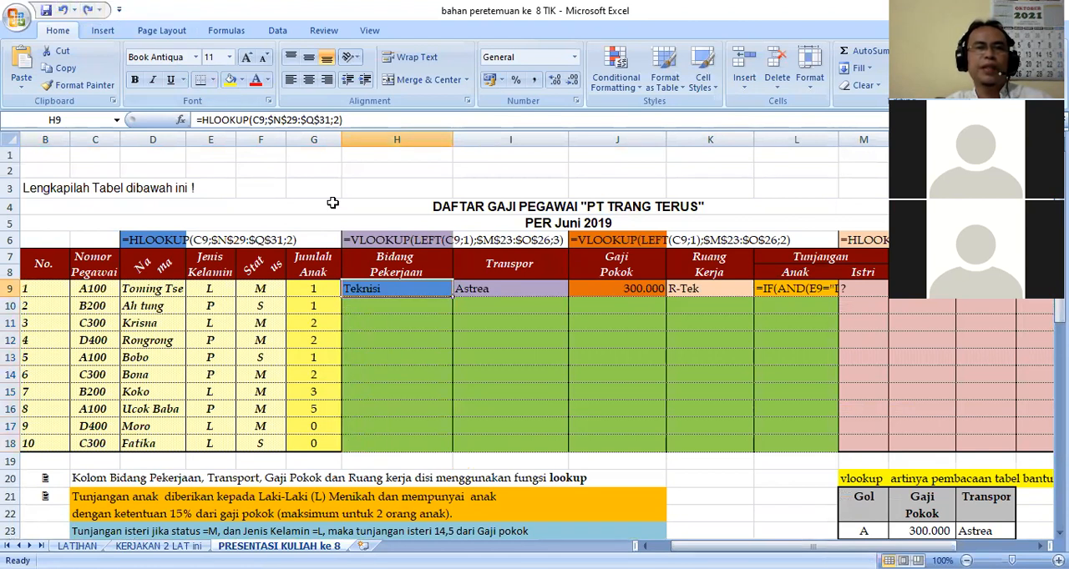
Start an HLOOKUP formula in H10 with C9 as the lookup value, followed by a semicolon separator.
click(375, 302)
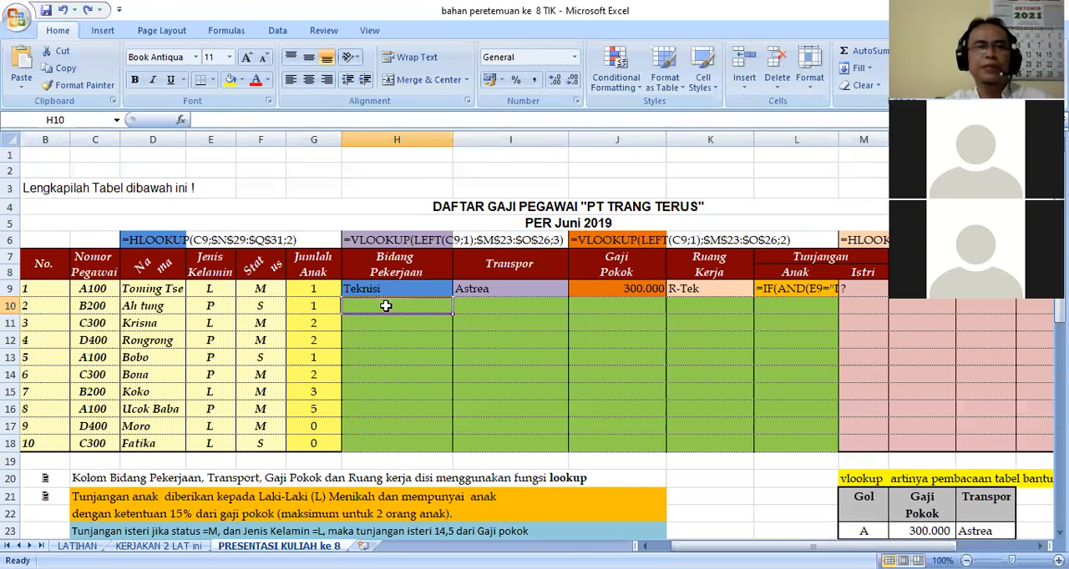
text(=)
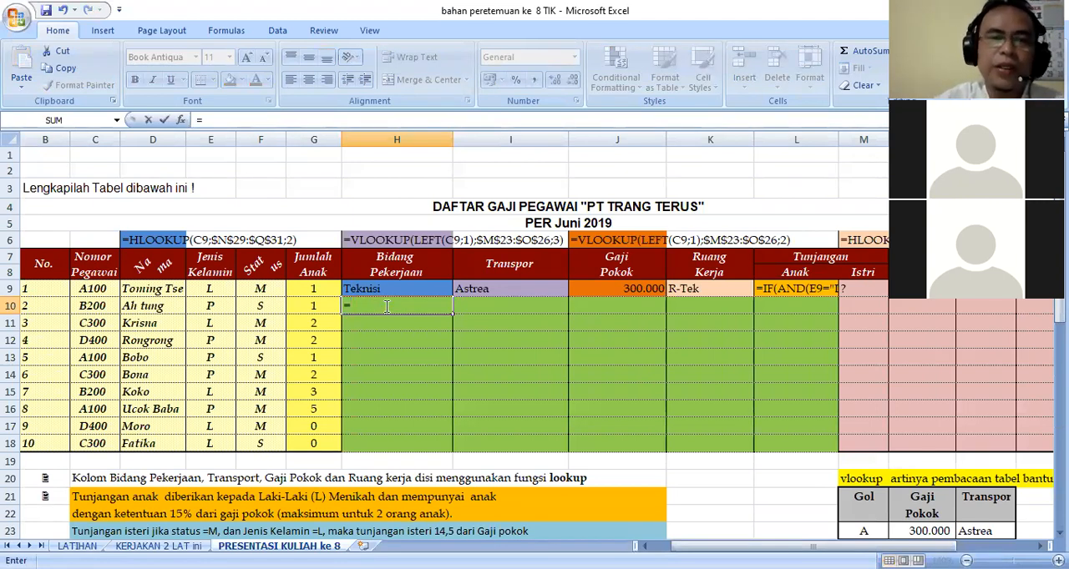
text(hlo)
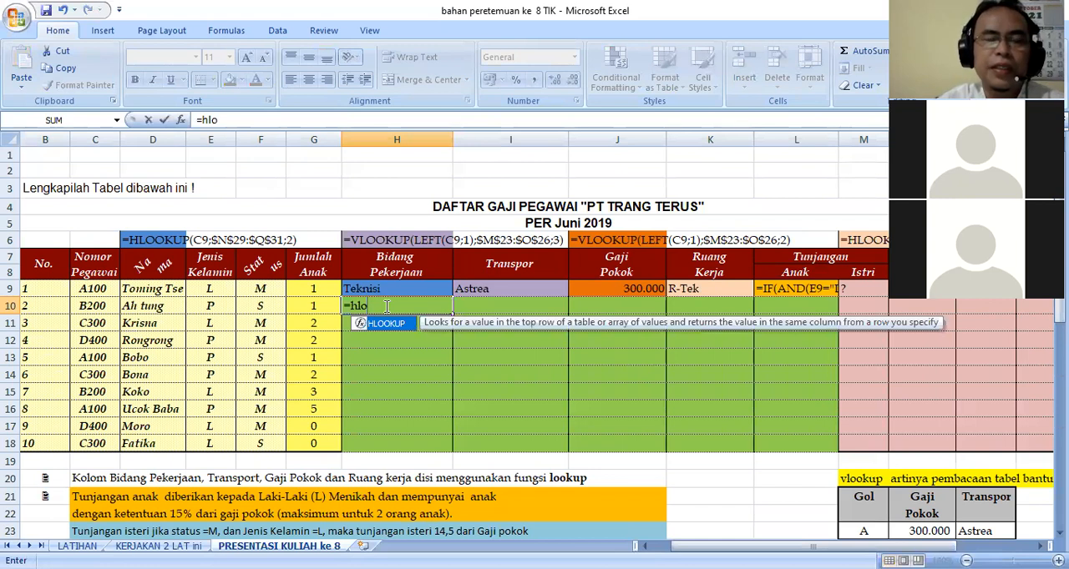
text(o)
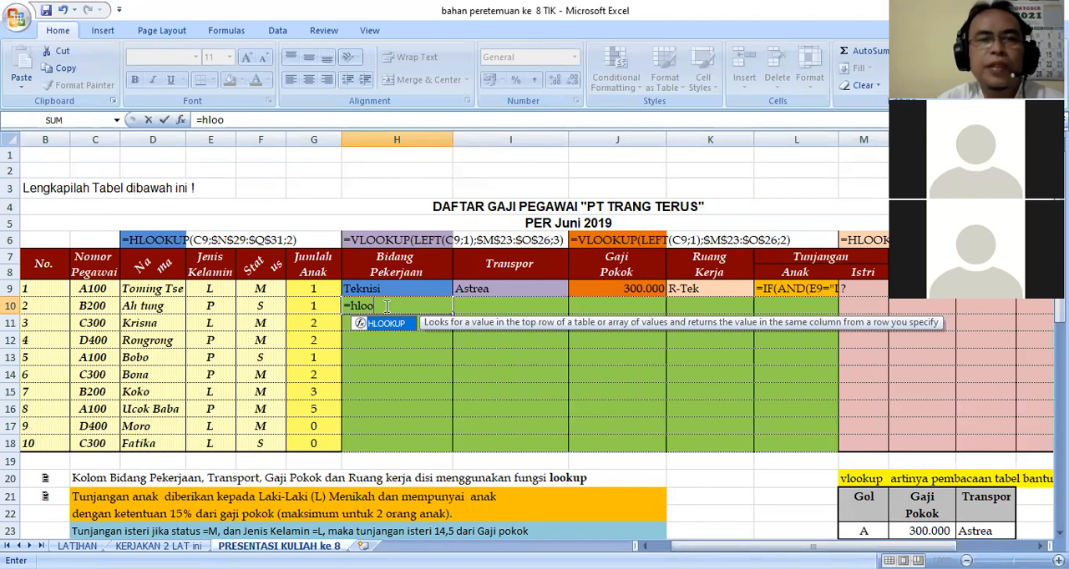
text(kup)
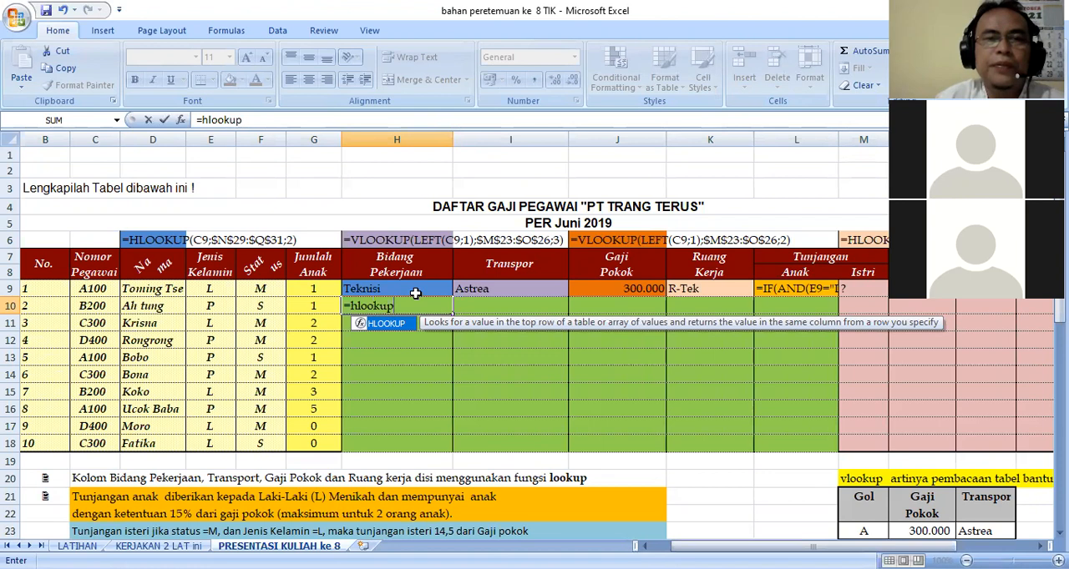
text(()
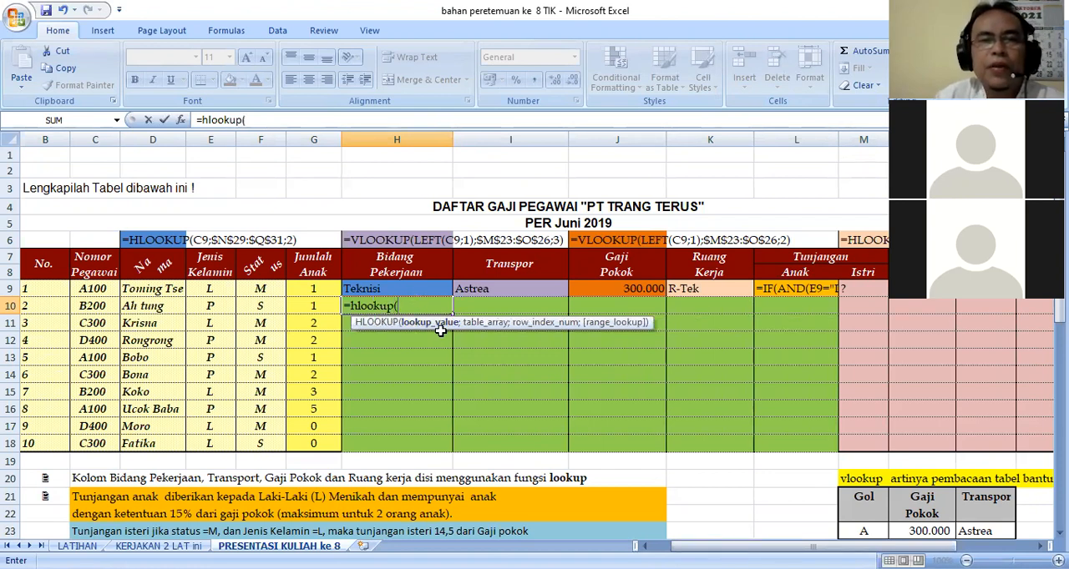
click(97, 290)
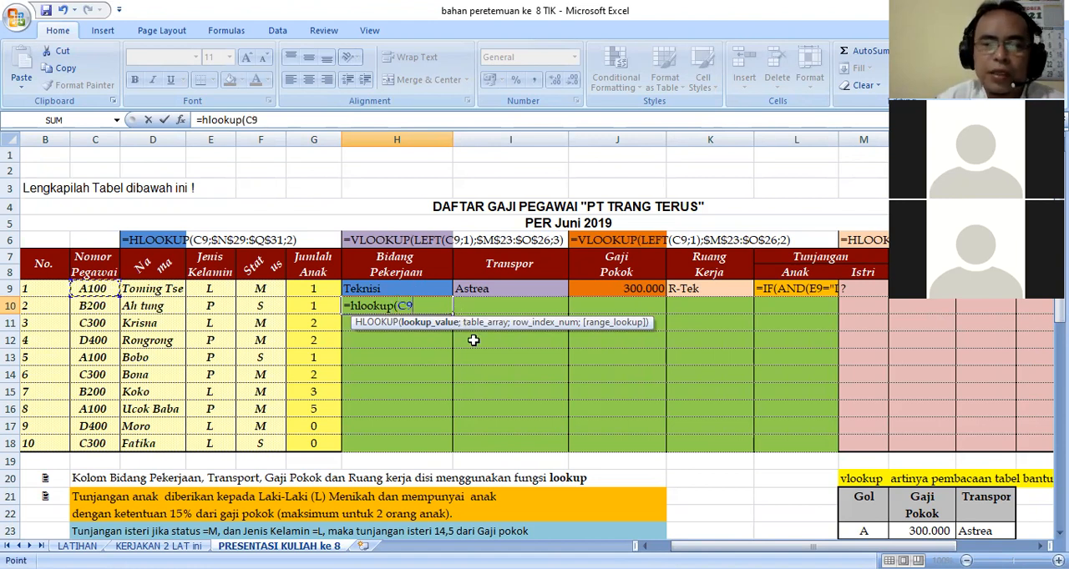
text(;)
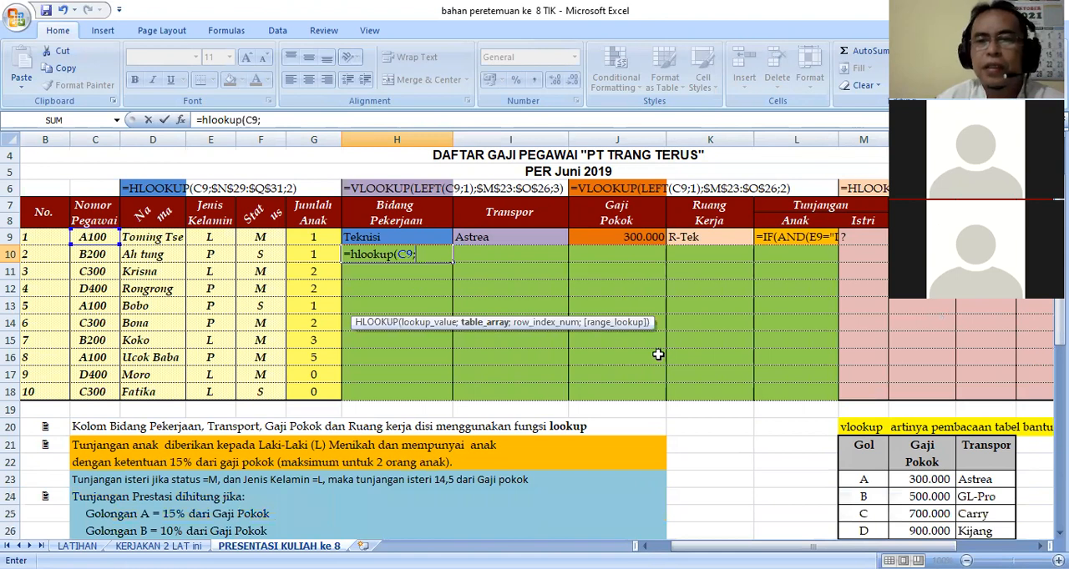
Add the hlookup helper table's data range N29:Q31 as the table array of the HLOOKUP formula in H10.
scroll(777, 442, down, 3)
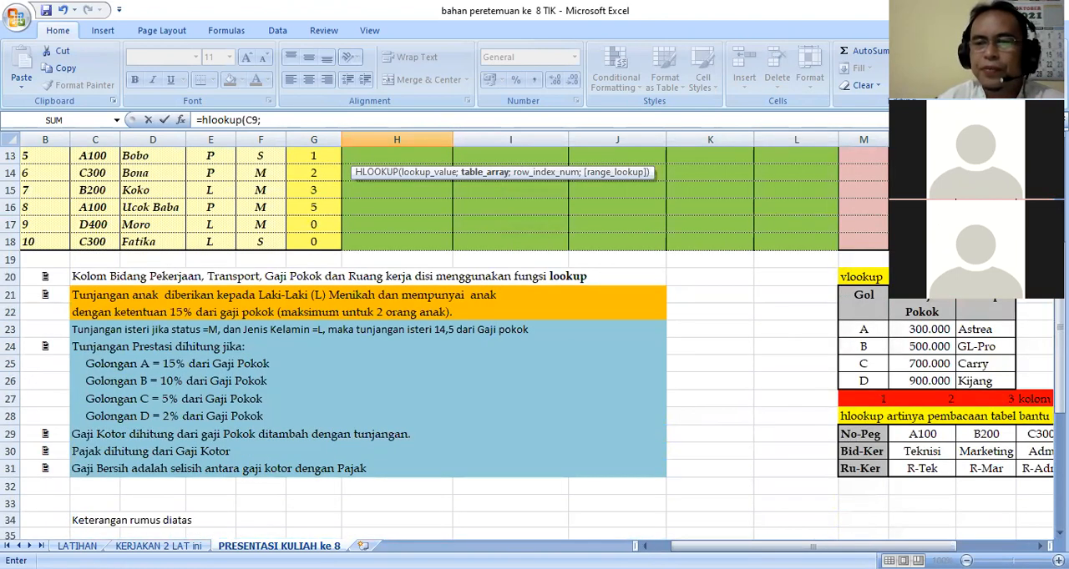
click(1040, 546)
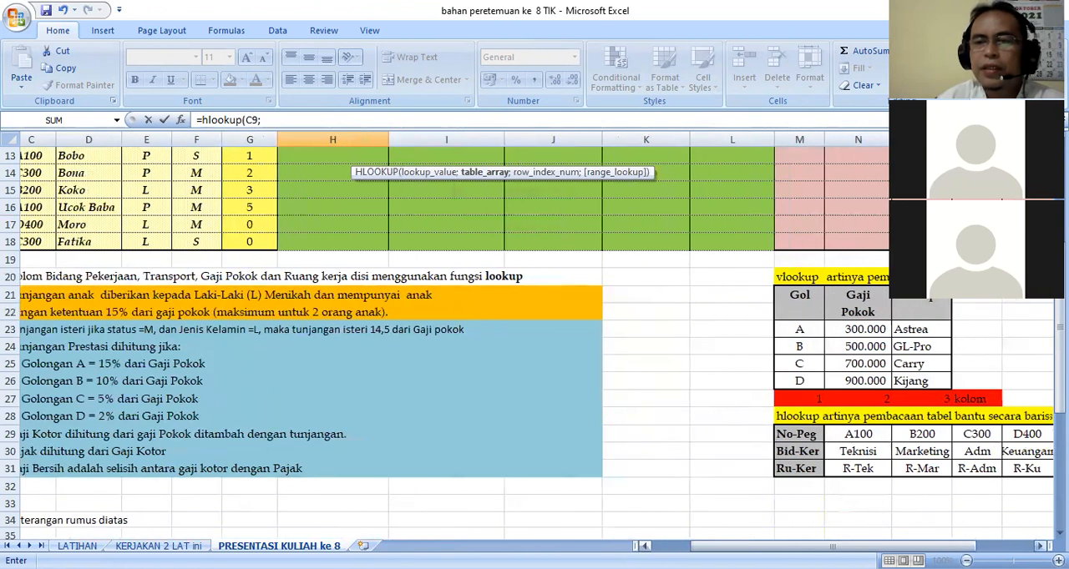
click(1041, 546)
click(1040, 546)
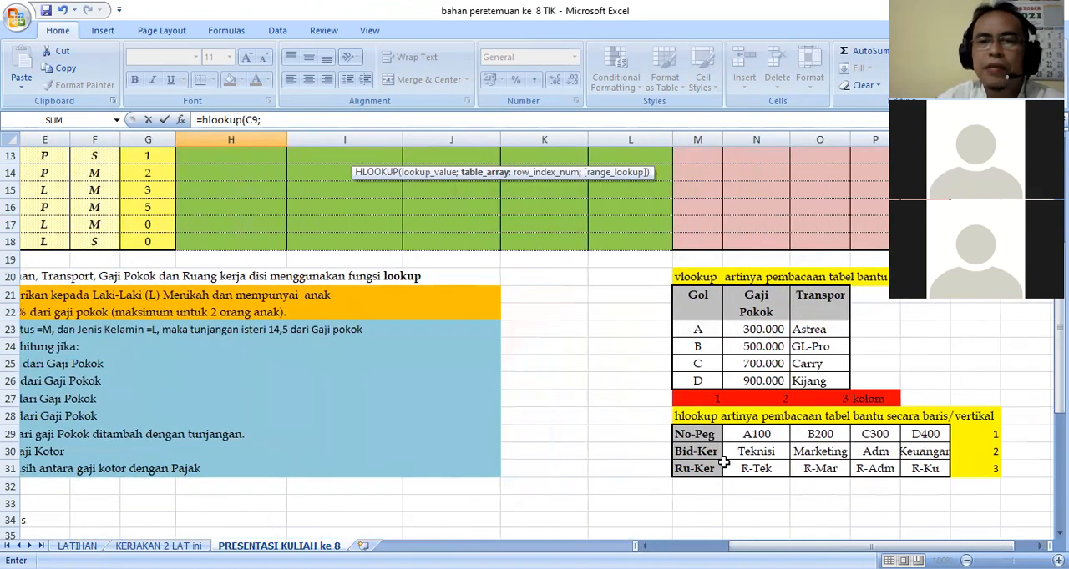
drag(731, 433, 913, 469)
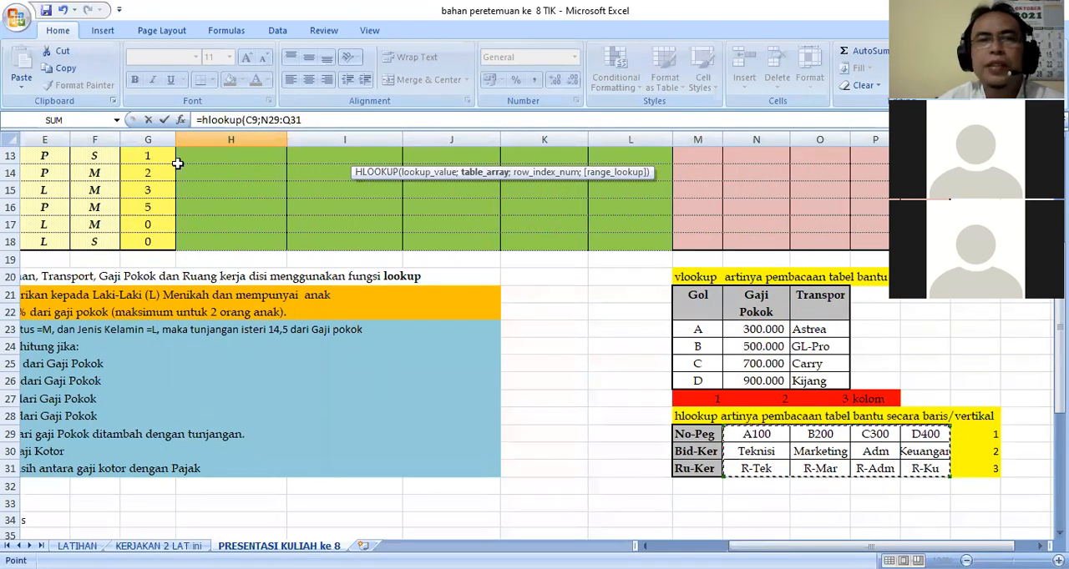
click(308, 120)
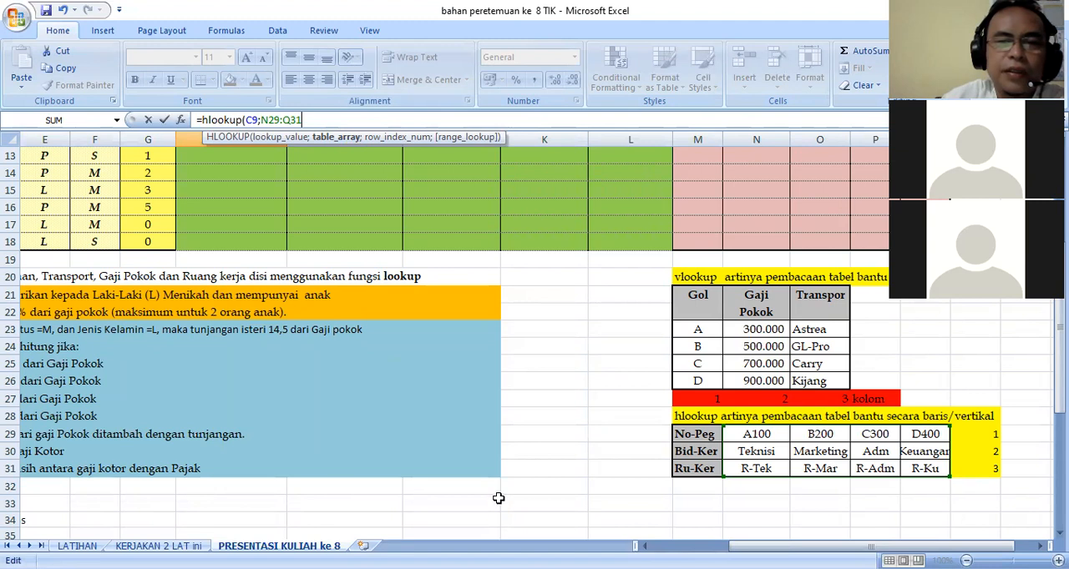
Make the table range in the H10 formula absolute as $N$29:$Q$31, followed by a semicolon separator.
scroll(320, 498, down, 1)
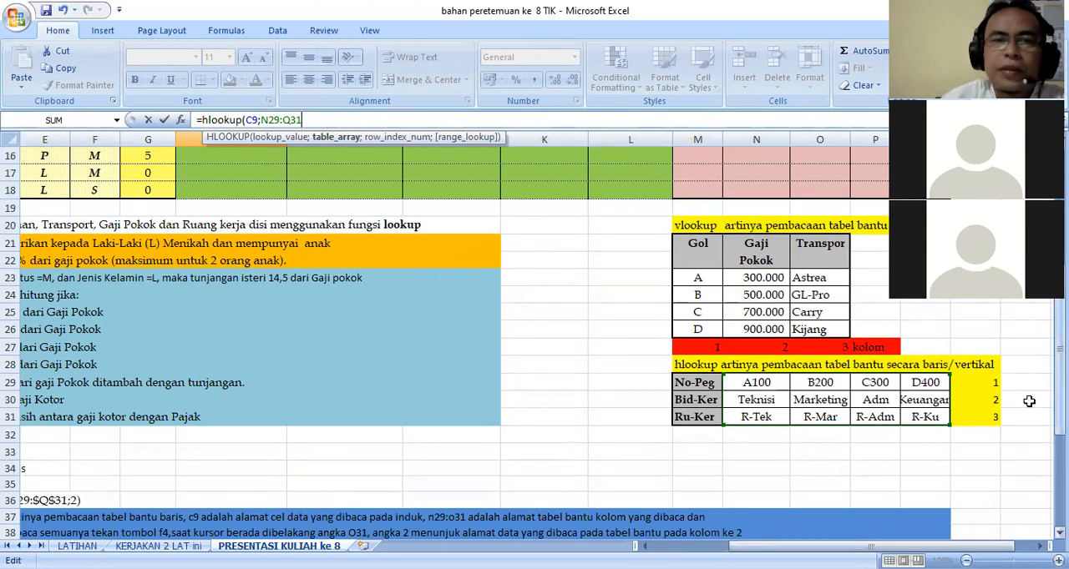
scroll(1029, 403, up, 2)
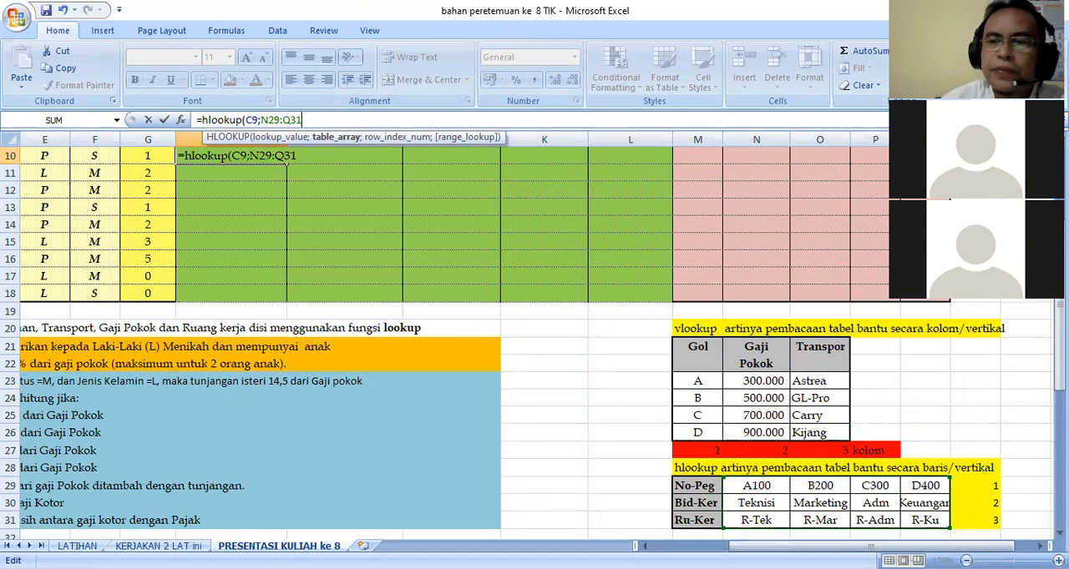
scroll(921, 420, down, 1)
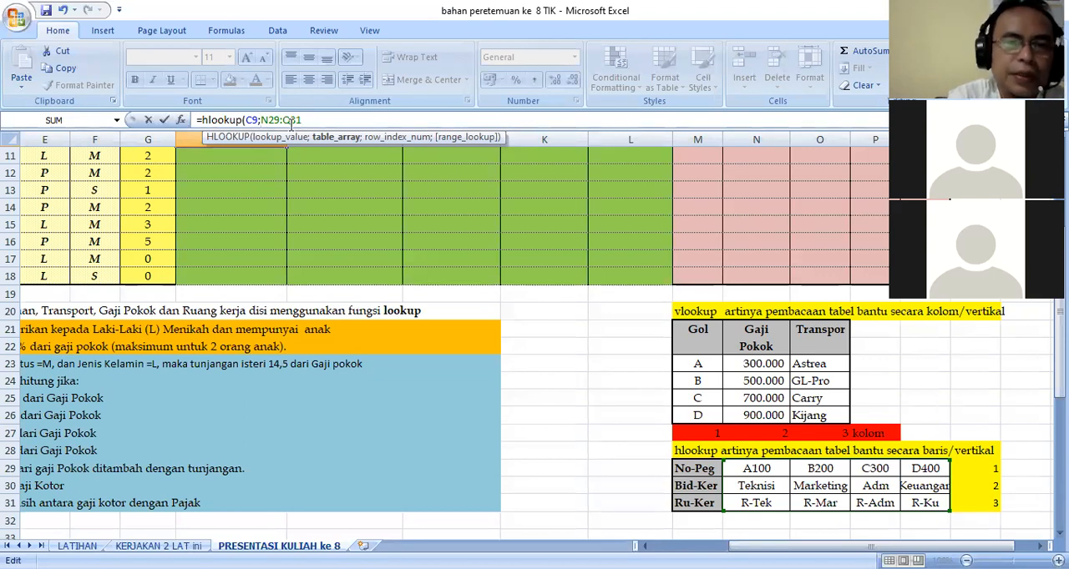
key(F4)
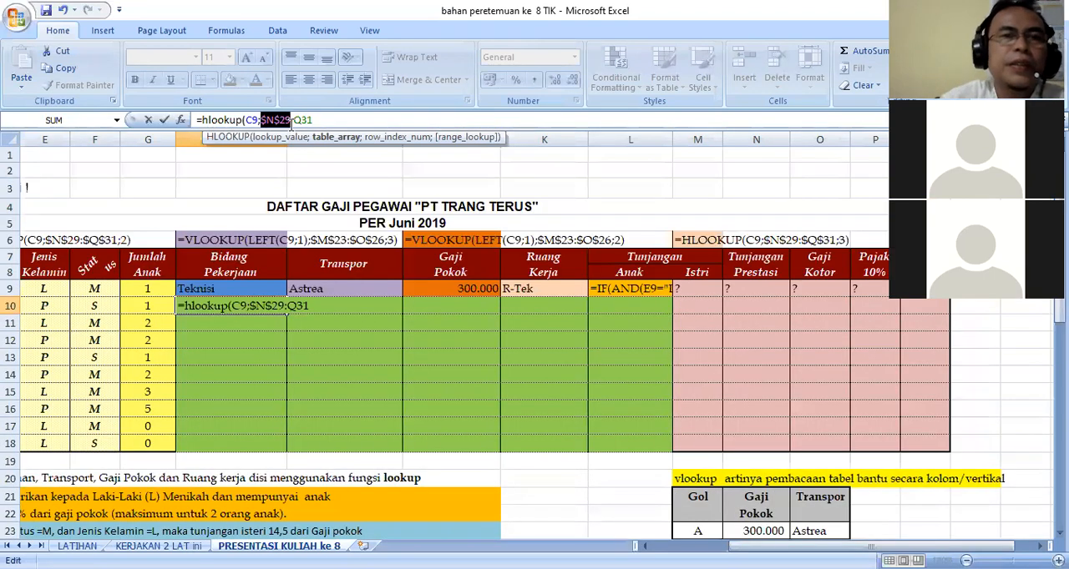
click(295, 121)
key(F4)
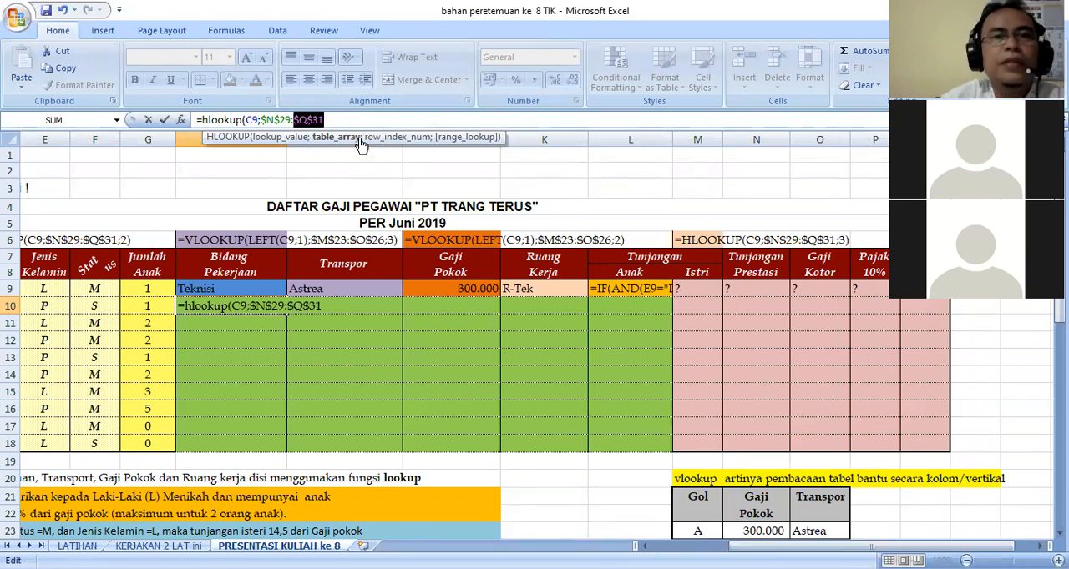
click(339, 119)
text(;)
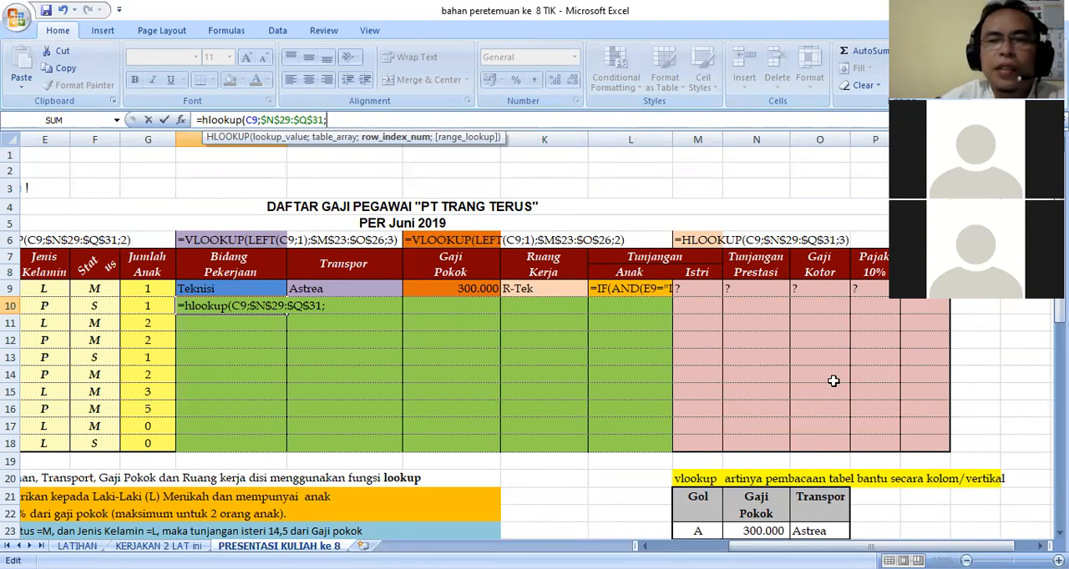
Complete the HLOOKUP formula in H10 with row index 2 and a closing parenthesis, and enter it.
scroll(1060, 533, down, 5)
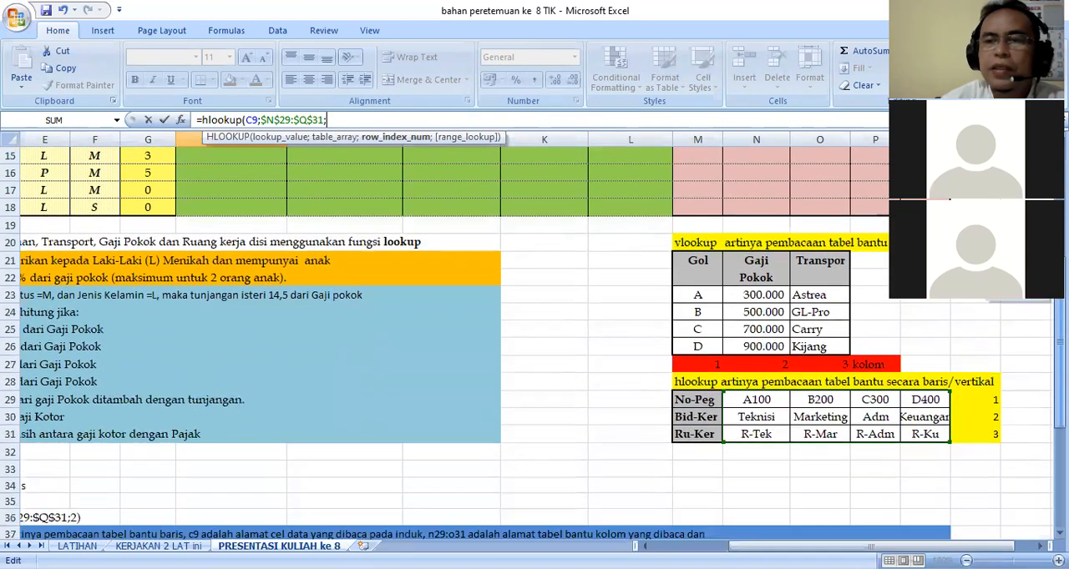
click(1060, 534)
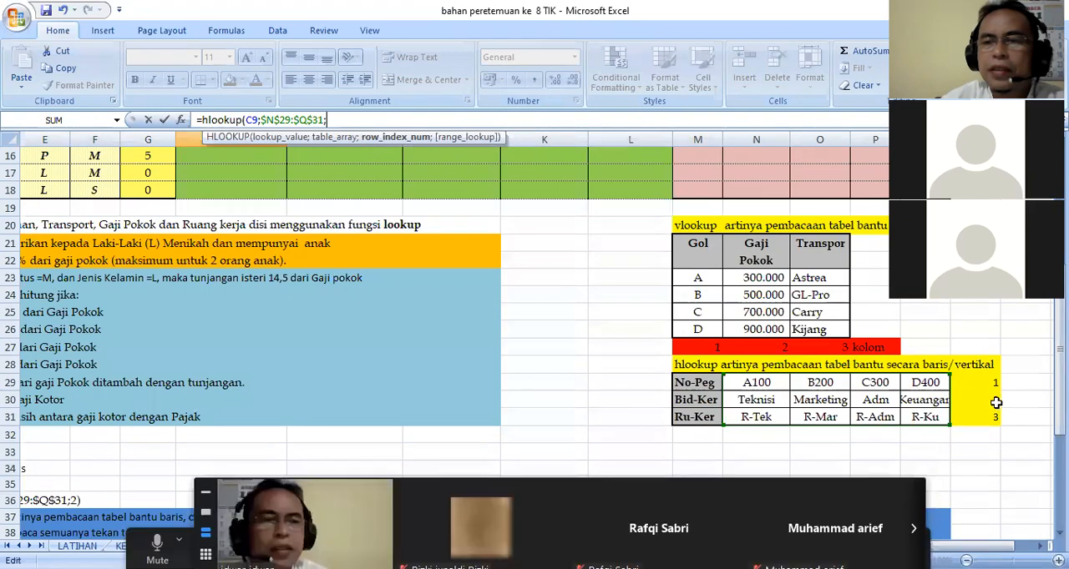
drag(1060, 414, 1060, 310)
text(2))
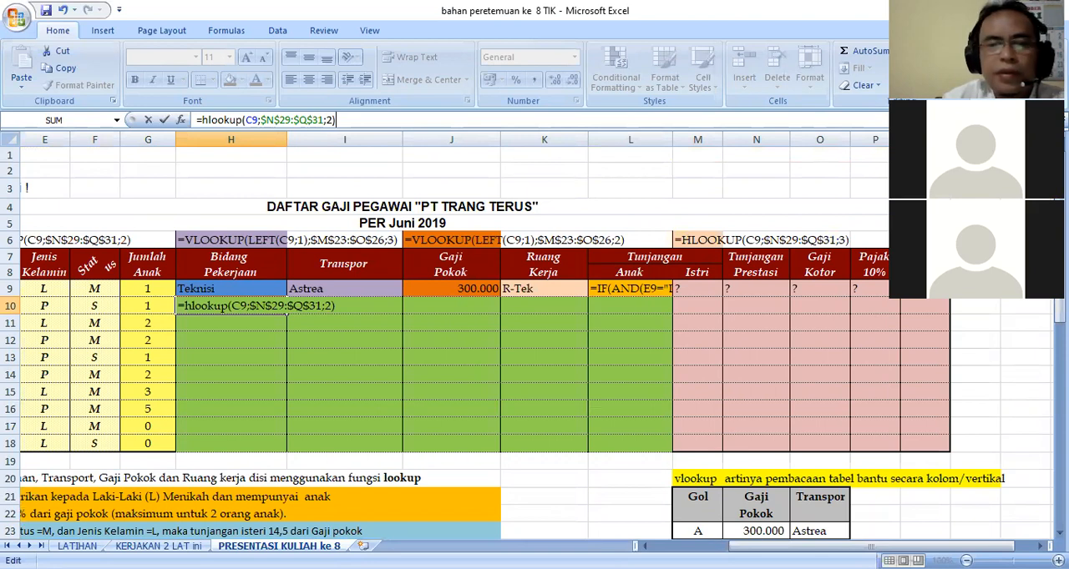
key(Return)
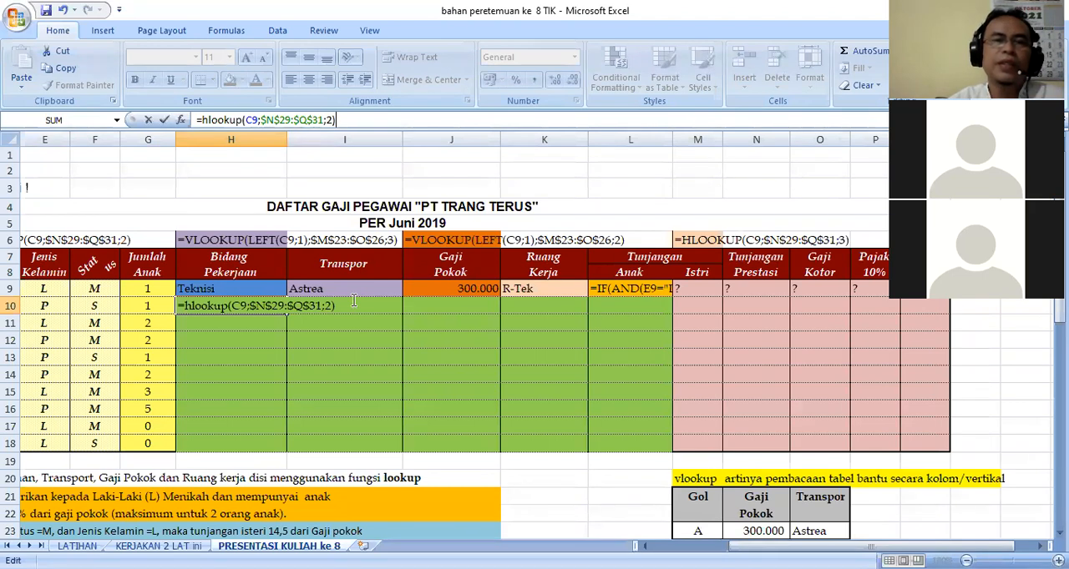
key(Return)
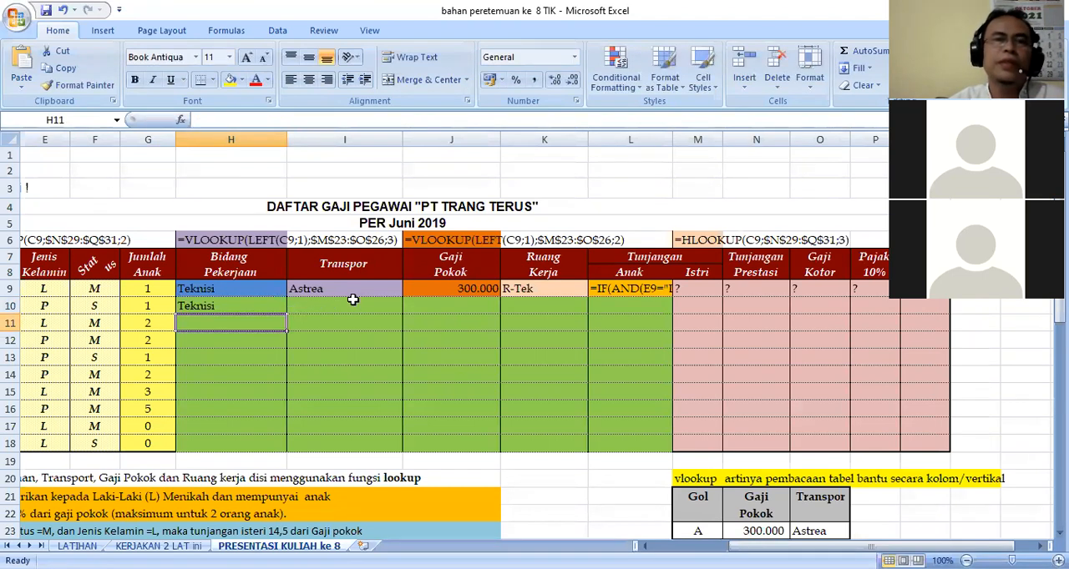
Examine the HLOOKUP formula in H10 against the Bid-Ker row of the hlookup helper table.
click(240, 305)
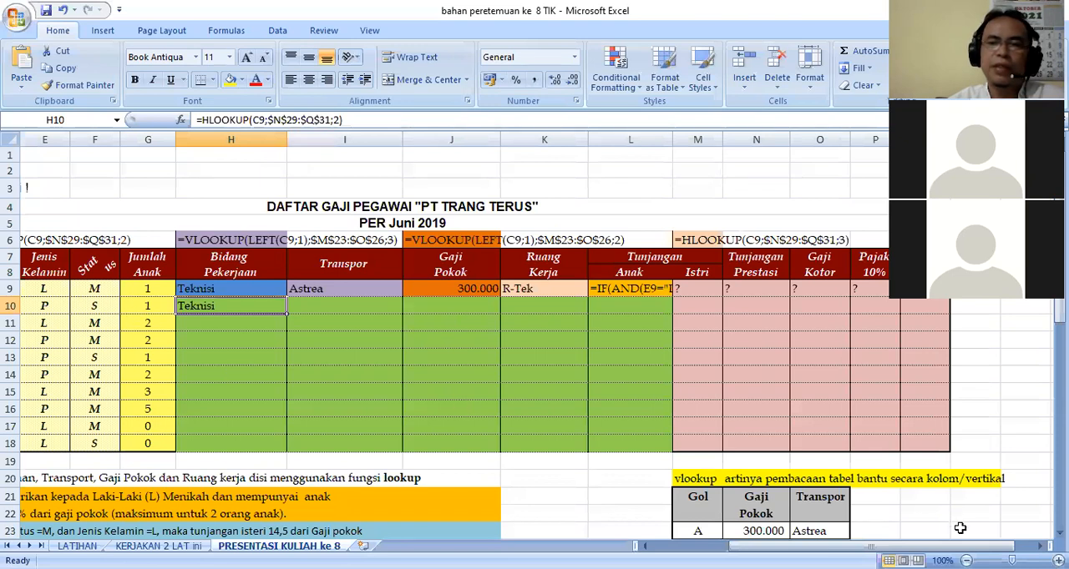
drag(953, 547, 932, 547)
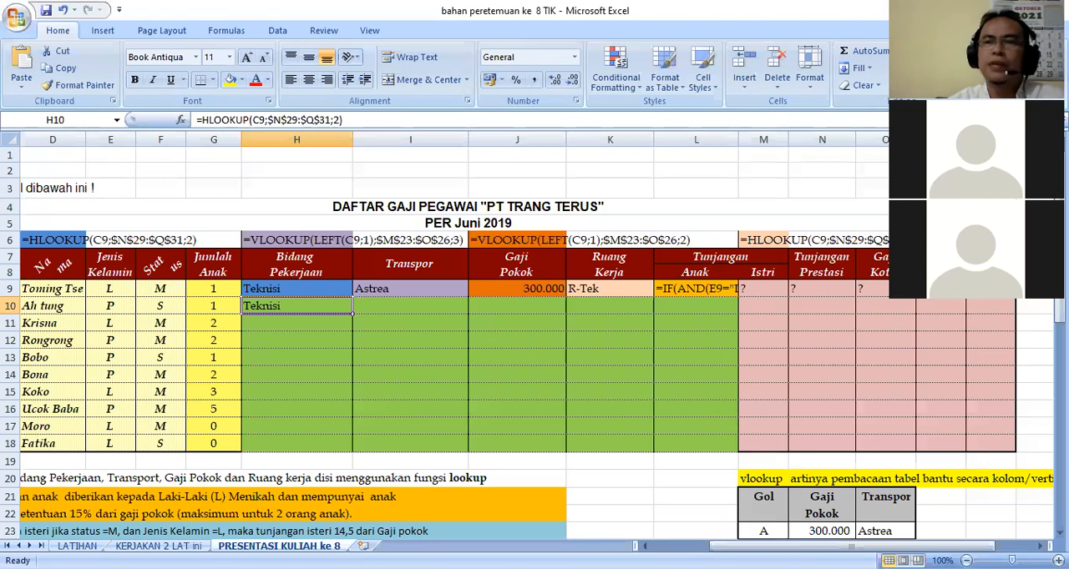
scroll(1017, 444, down, 4)
drag(814, 436, 979, 435)
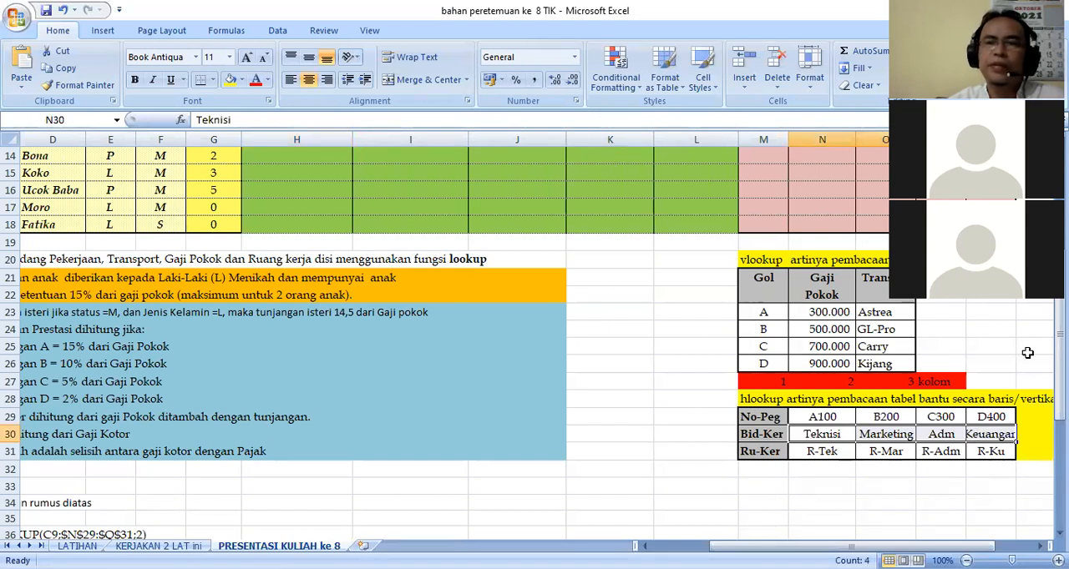
scroll(534, 343, up, 4)
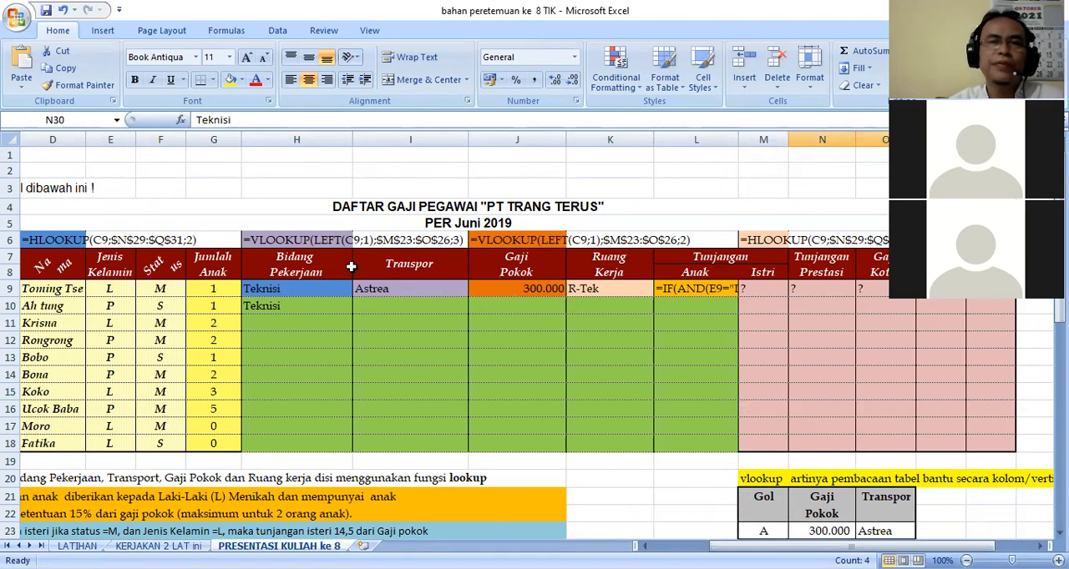
Fill the Bidang Pekerjaan formula from H10 down through H18, and clear the range H10:H18.
click(284, 308)
drag(352, 313, 341, 449)
click(303, 308)
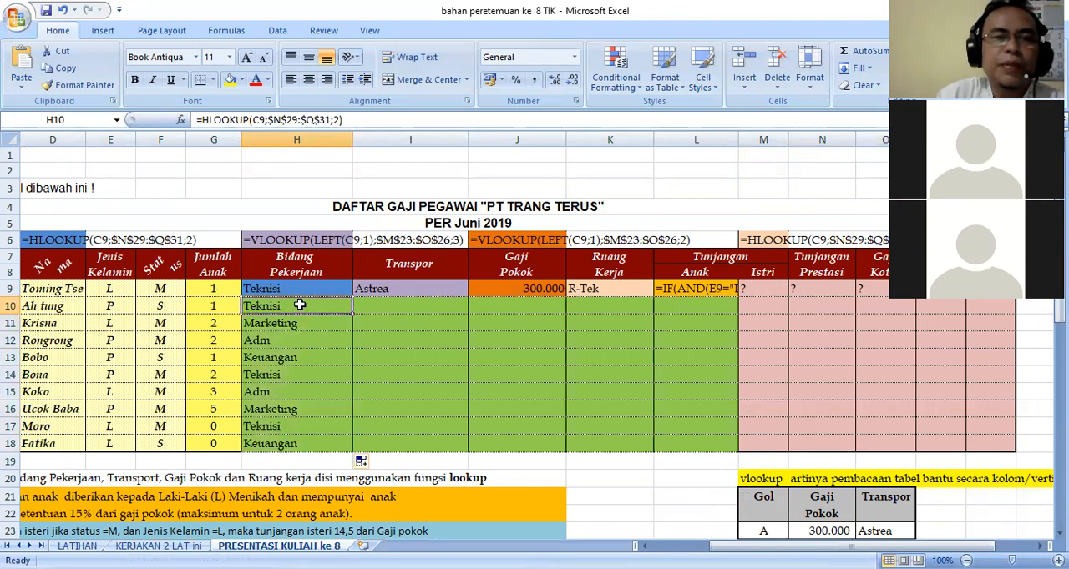
drag(286, 306, 293, 443)
key(Delete)
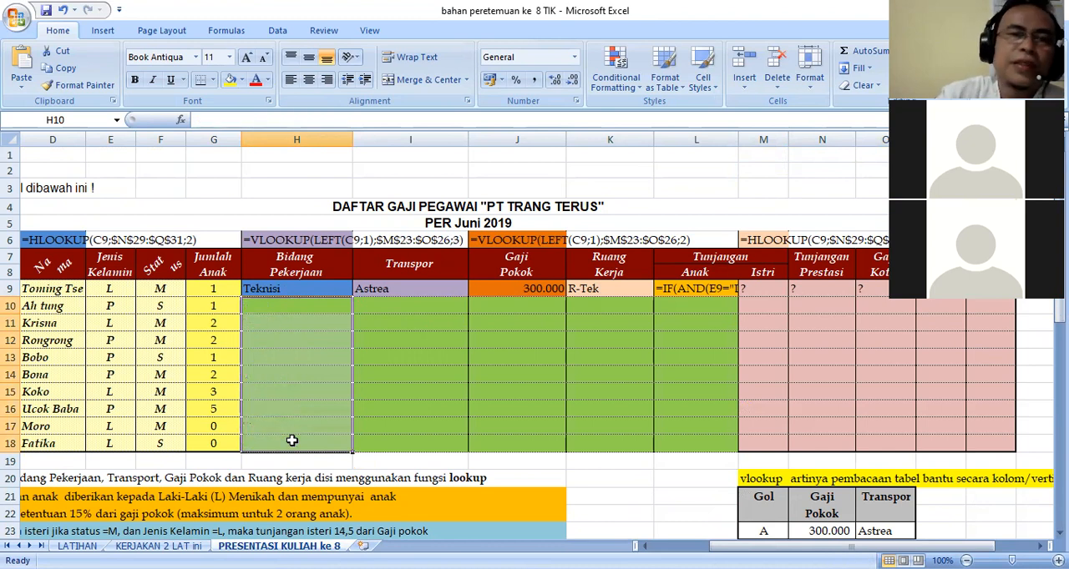
Examine the VLOOKUP formula in I9 alongside the Transpor column of the vlookup helper table.
click(417, 277)
click(401, 288)
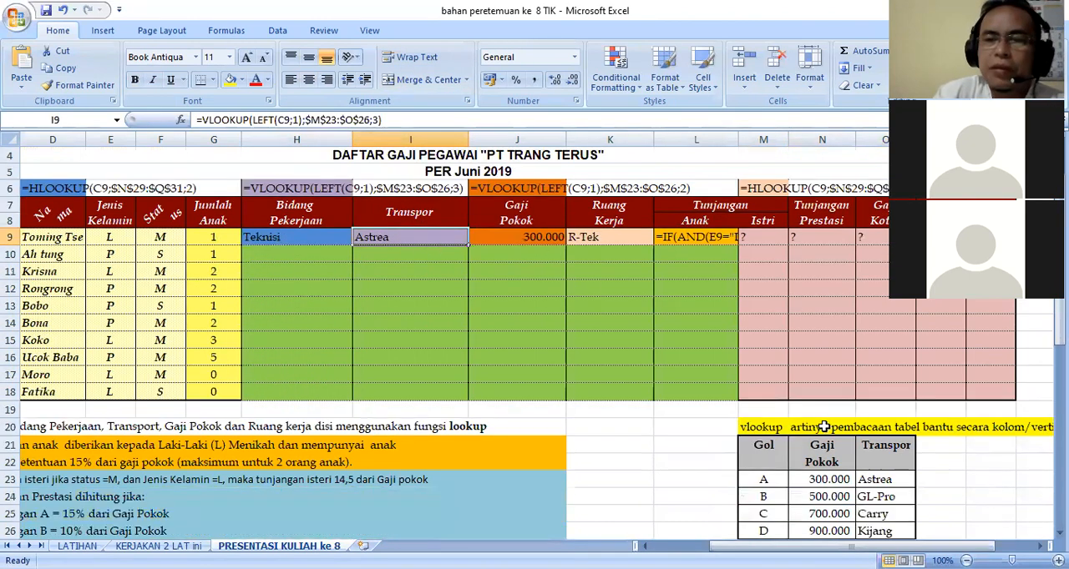
scroll(825, 428, down, 3)
drag(876, 386, 883, 426)
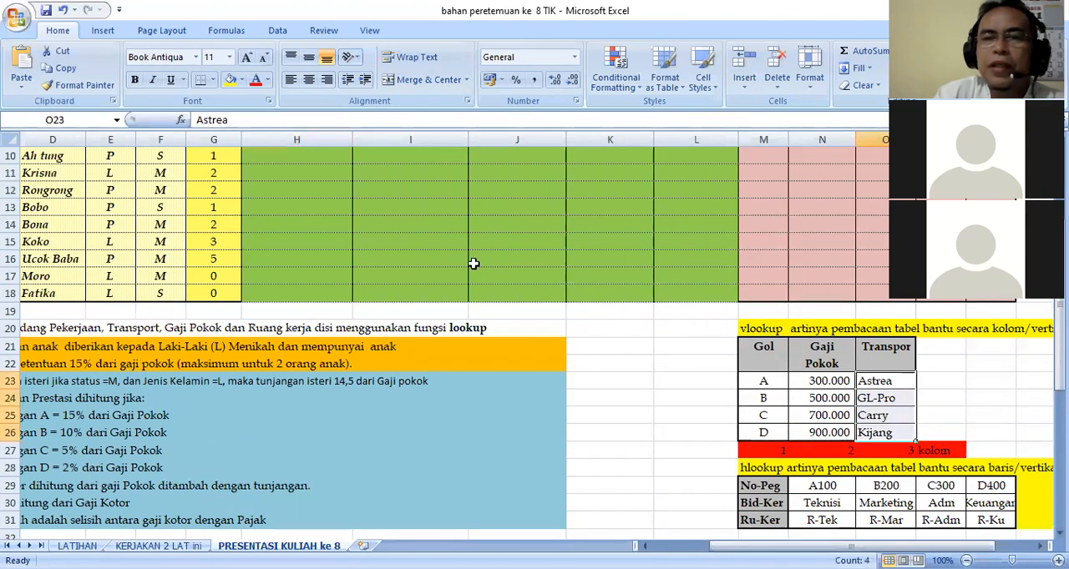
scroll(396, 242, up, 1)
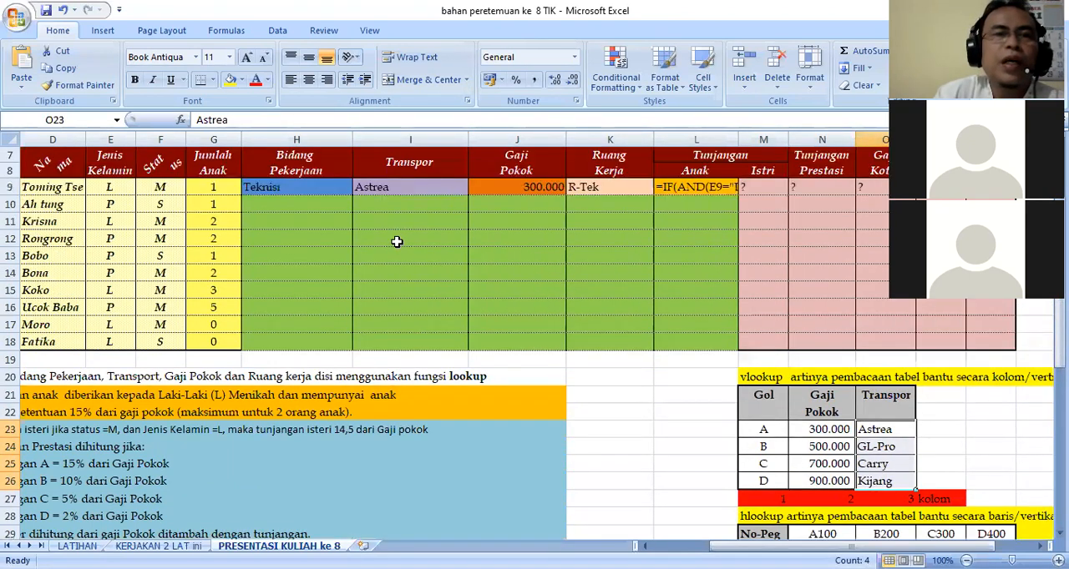
click(409, 189)
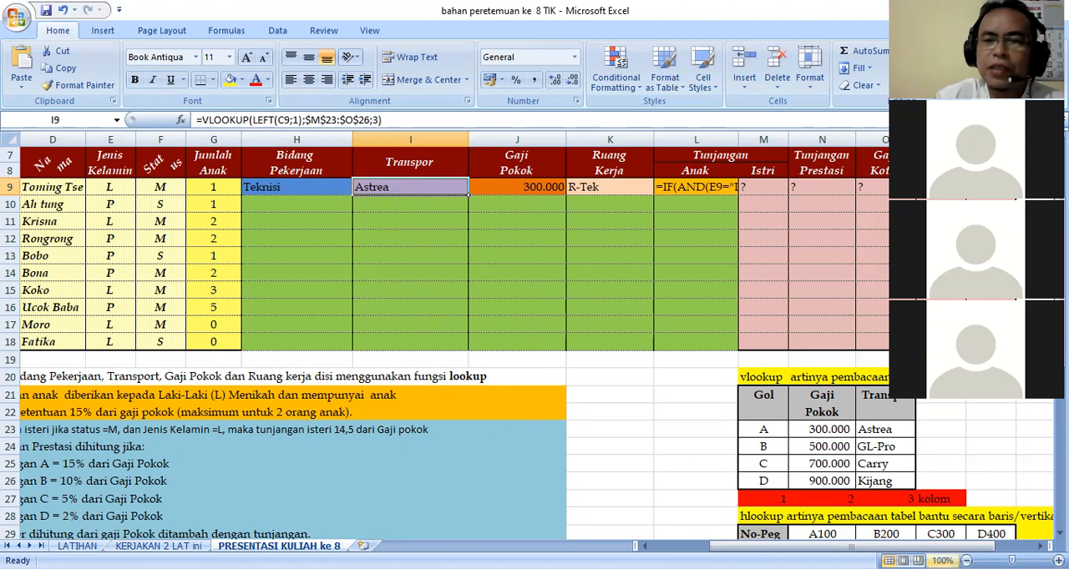
Compare the Nomor Pegawai code in C9 with the helper tables and the Transpor formula in I9.
scroll(690, 484, down, 1)
scroll(689, 485, down, 1)
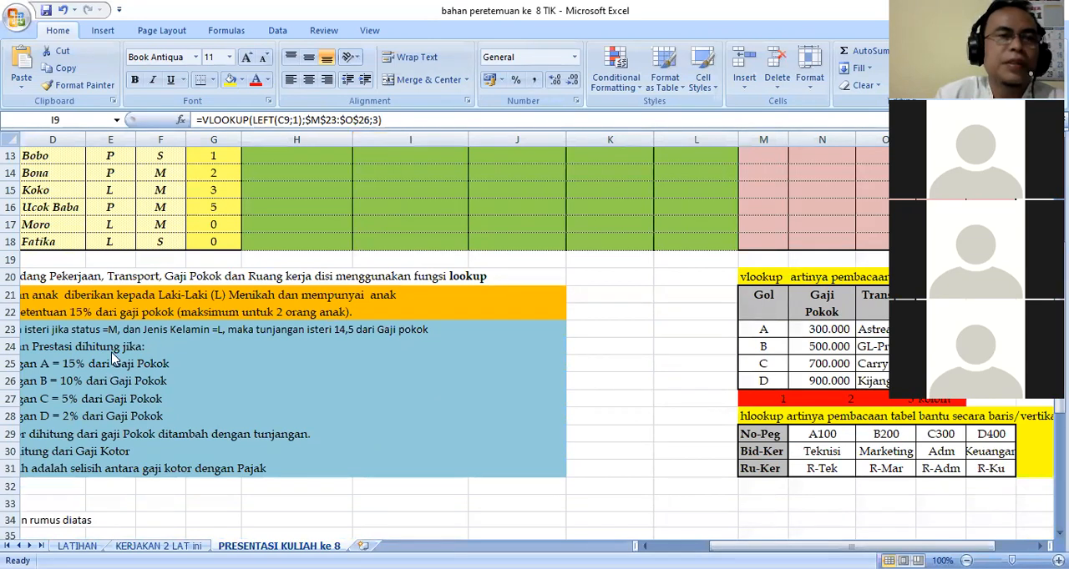
scroll(115, 359, up, 3)
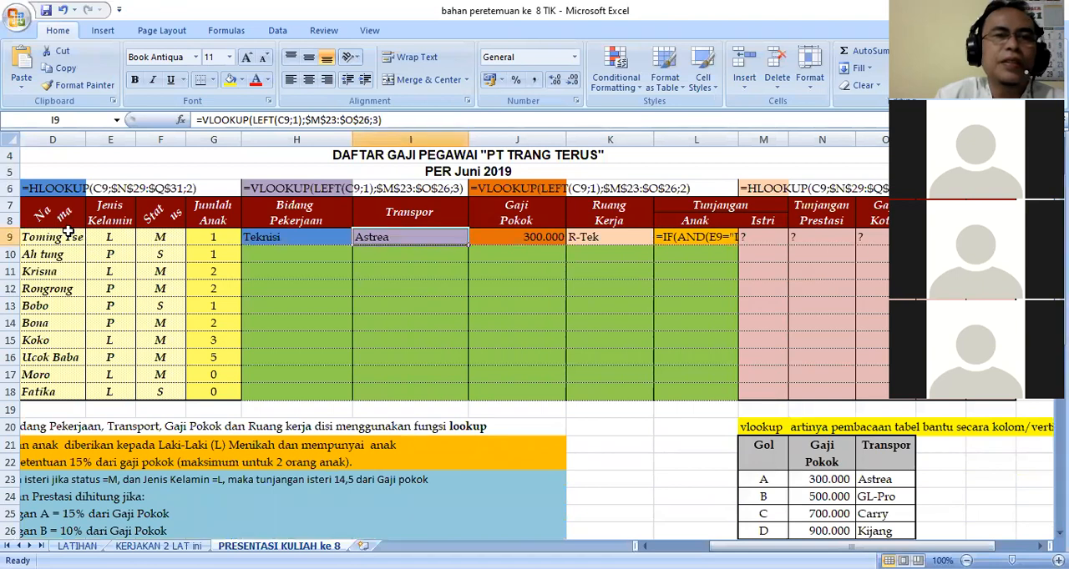
click(94, 250)
click(74, 239)
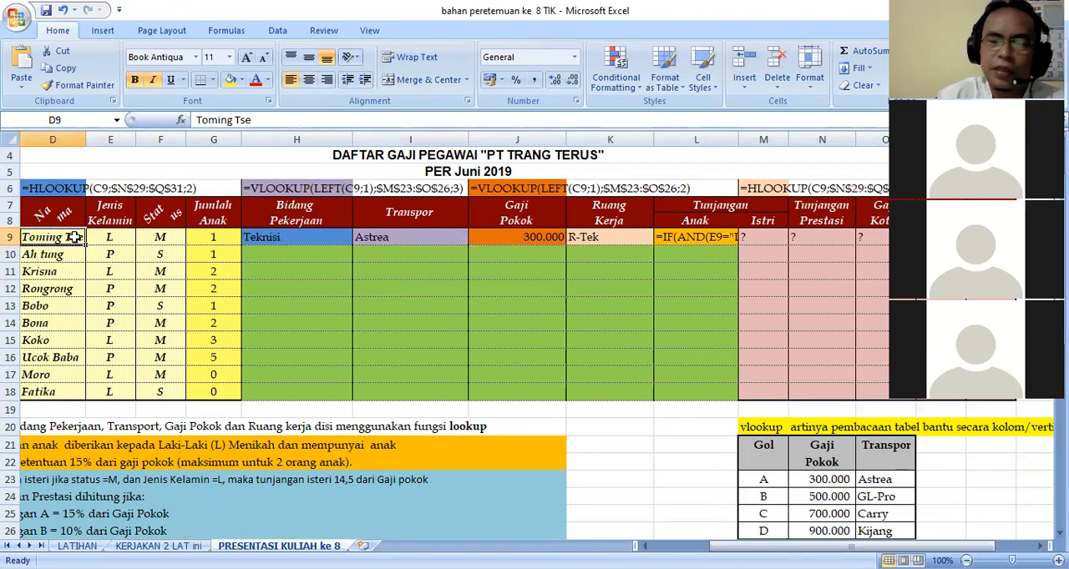
key(Home)
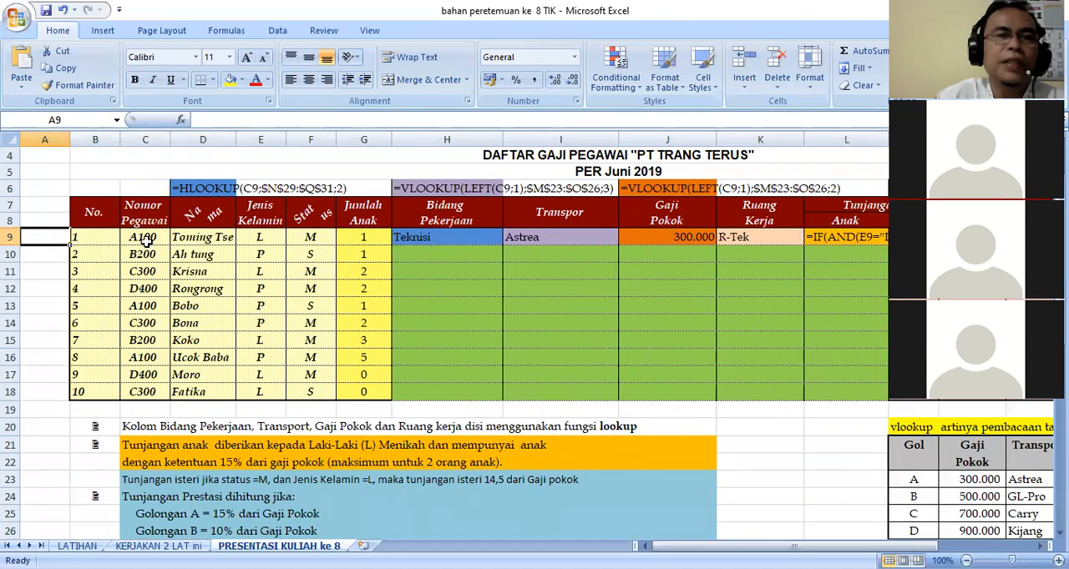
click(147, 239)
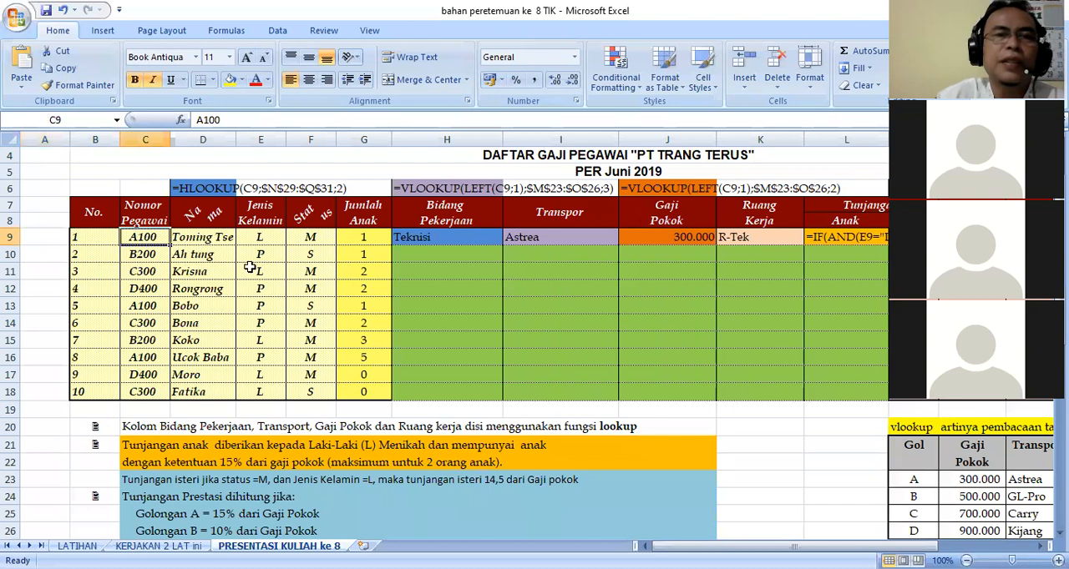
click(547, 241)
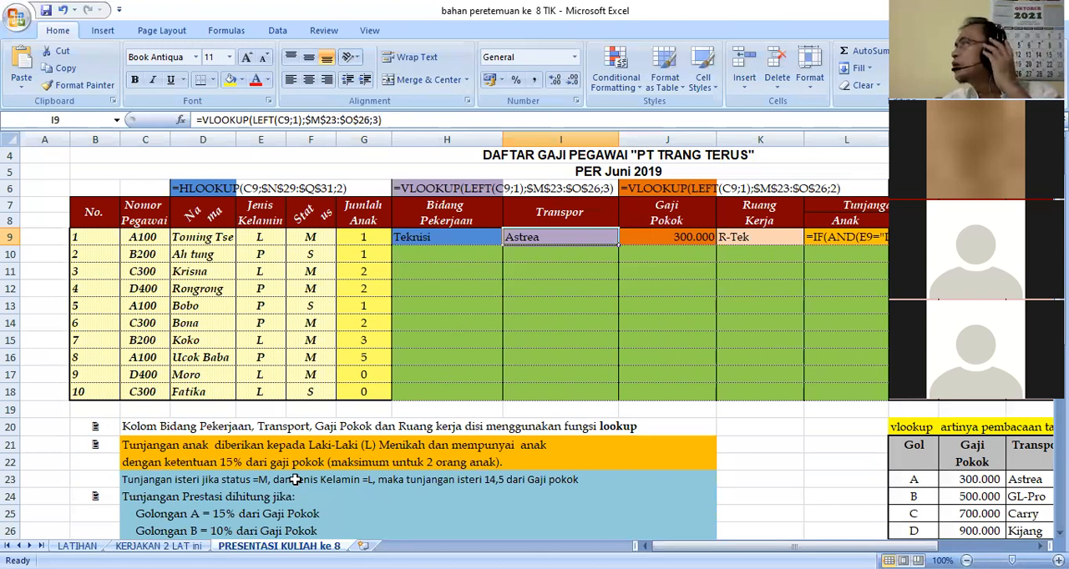
Begin a VLOOKUP formula in Transpor cell I10 with LEFT(C9;1) as the lookup value.
key(alt+Tab)
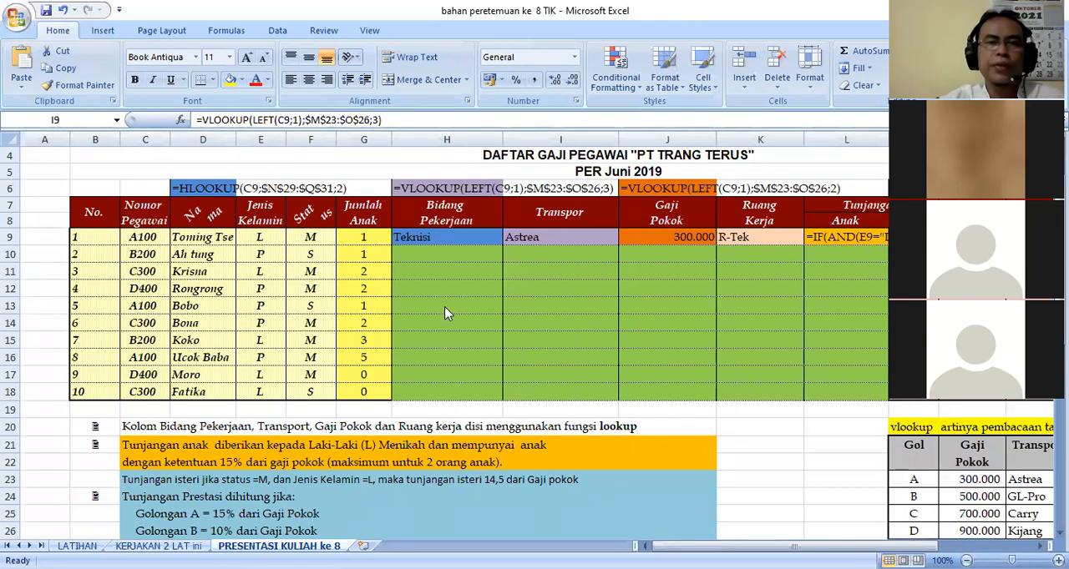
click(541, 252)
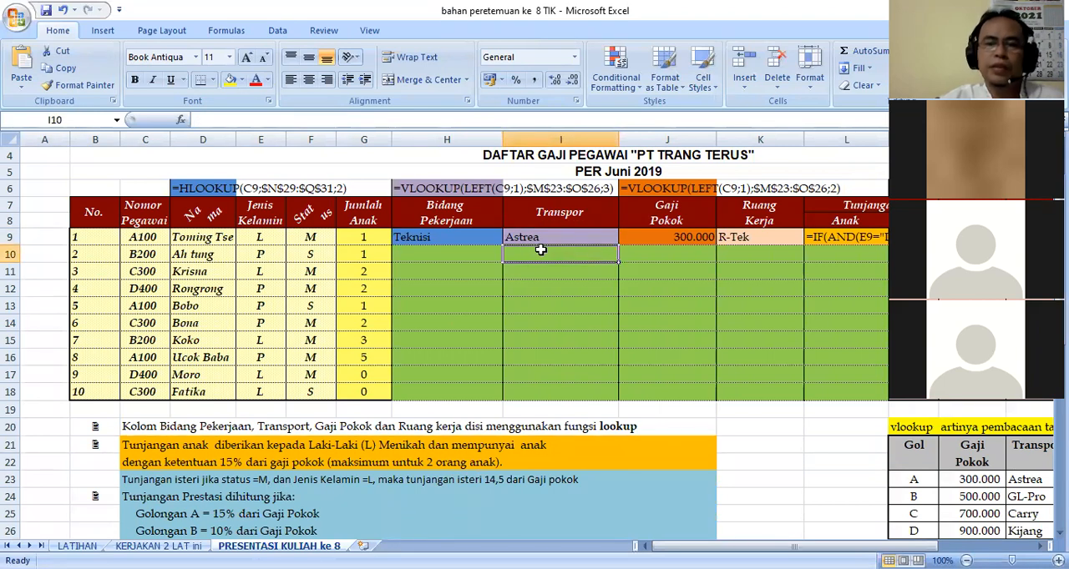
text(=)
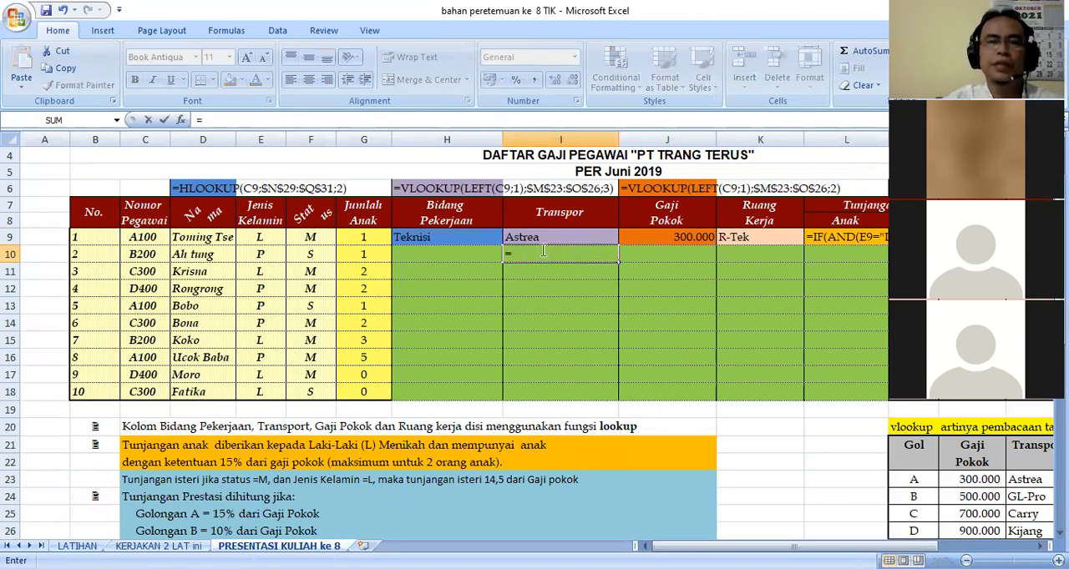
text(vl)
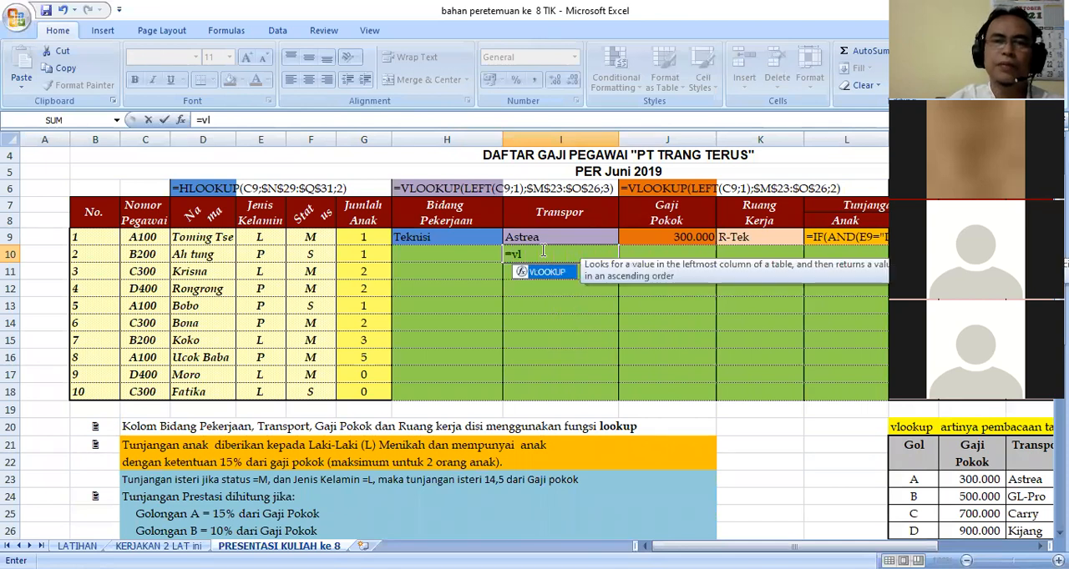
text(ookup)
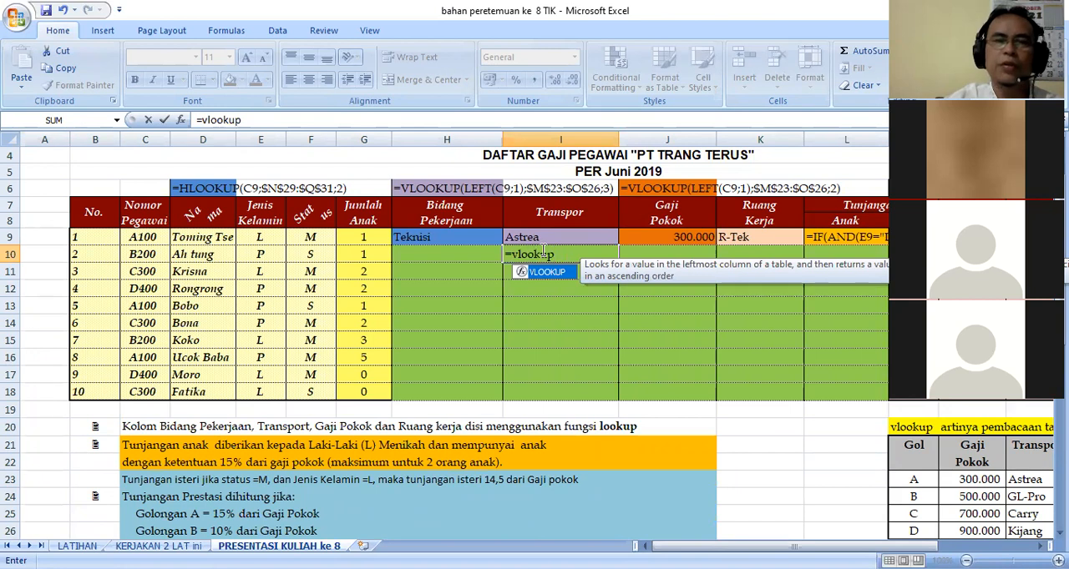
text(()
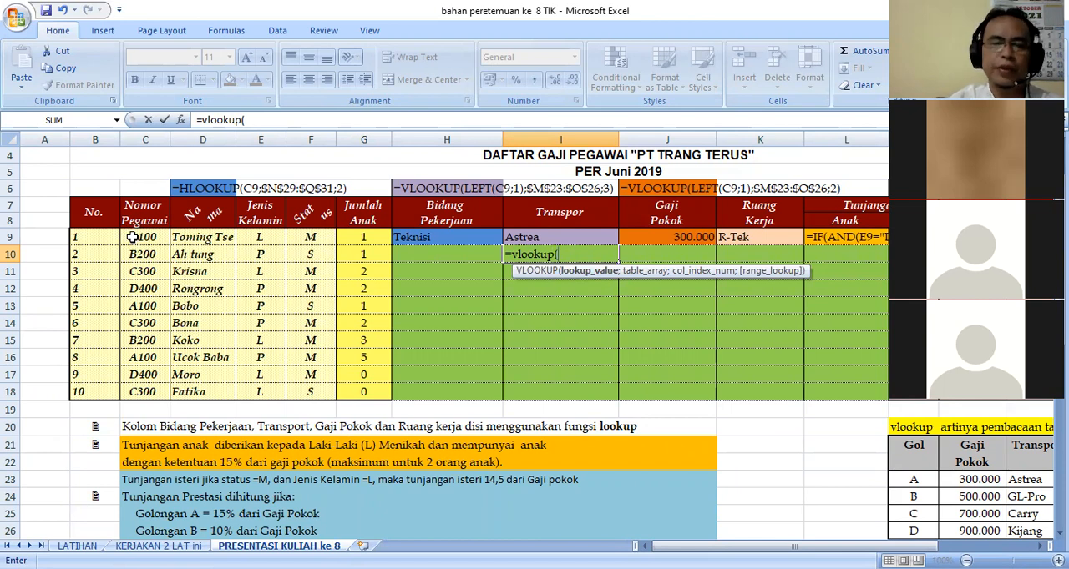
text(left)
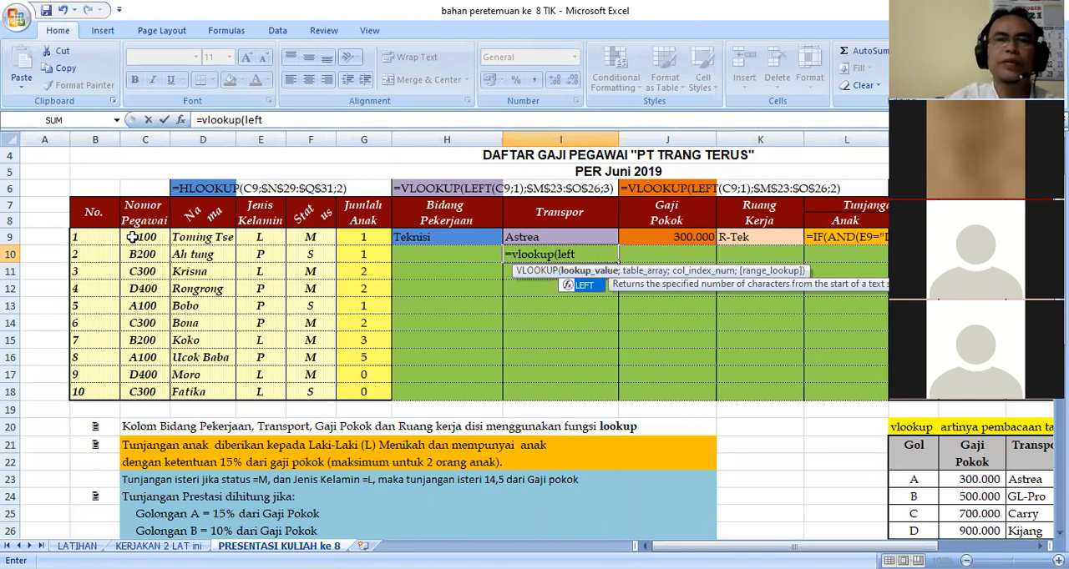
text(()
click(132, 237)
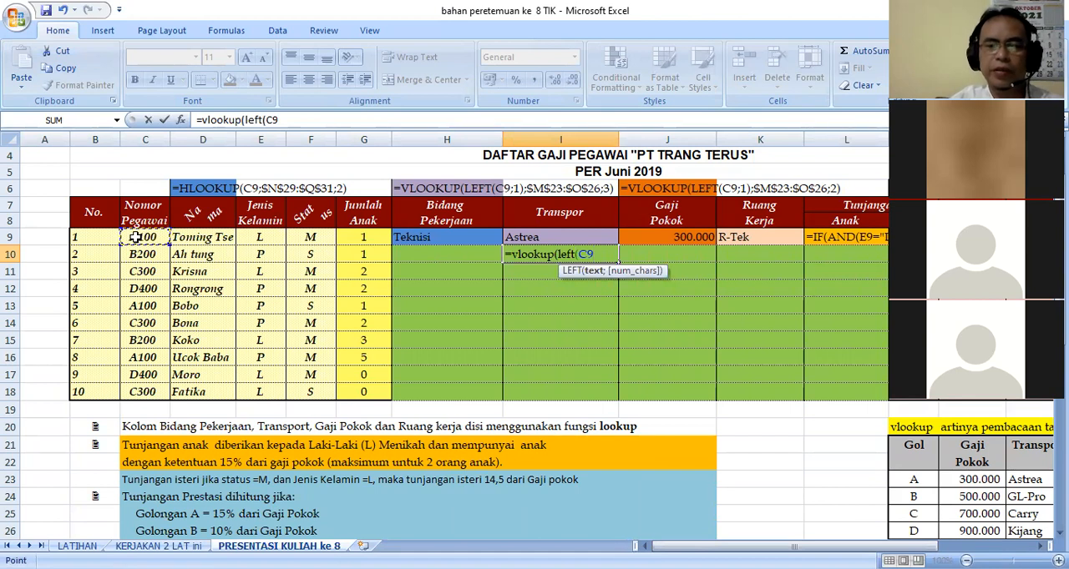
text(;1)
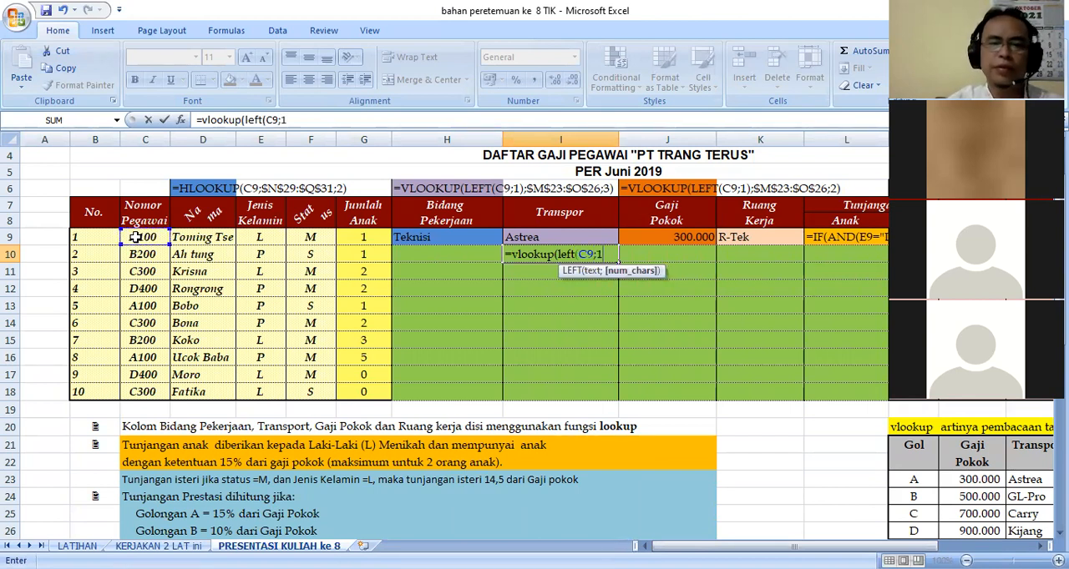
text())
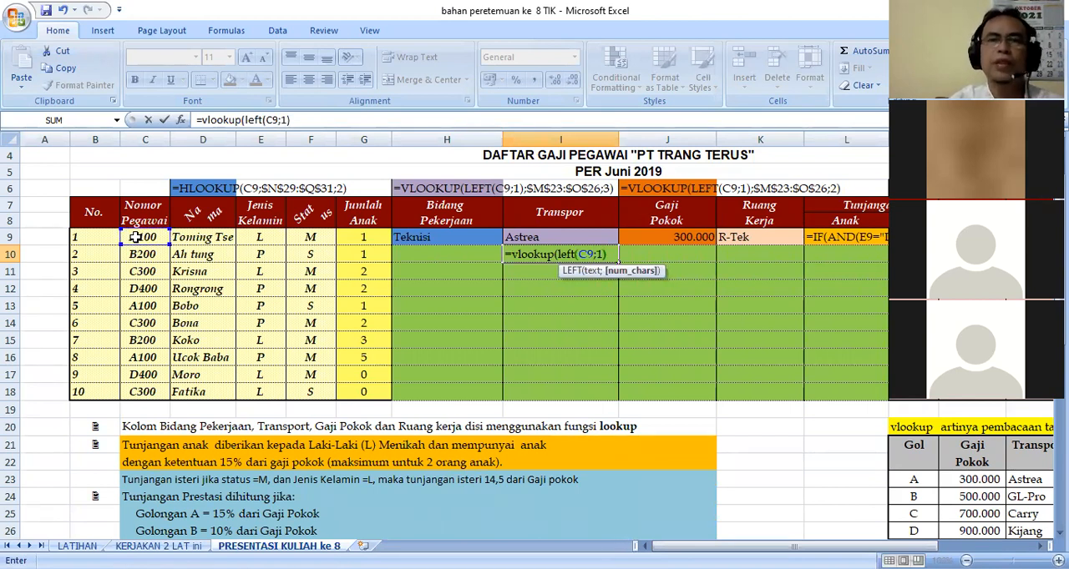
text(;)
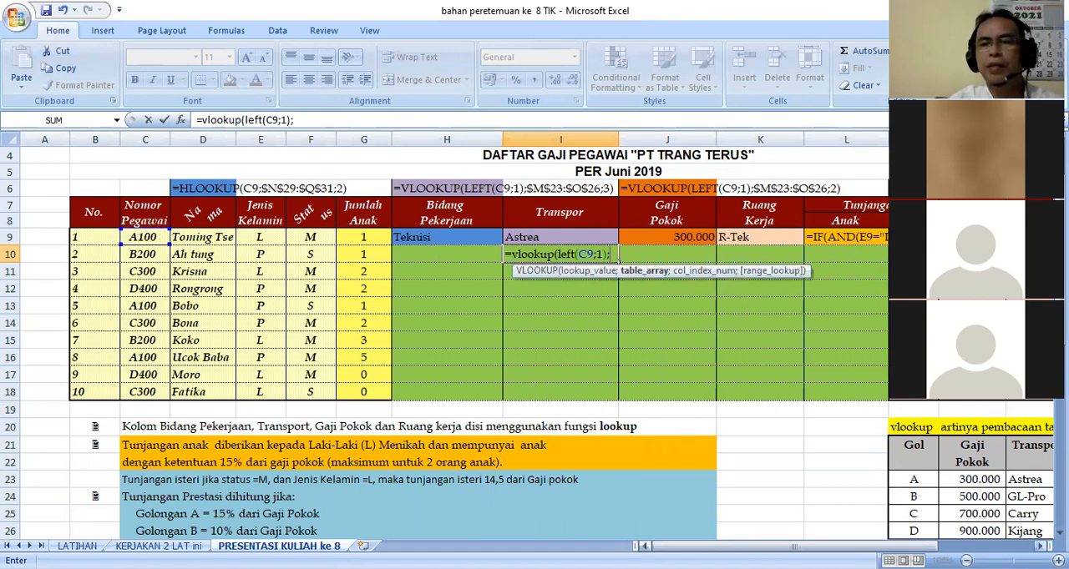
Add the vlookup helper table range M23:O26 as the formula's table array and make it absolute as $M$23:$O$26.
click(1040, 546)
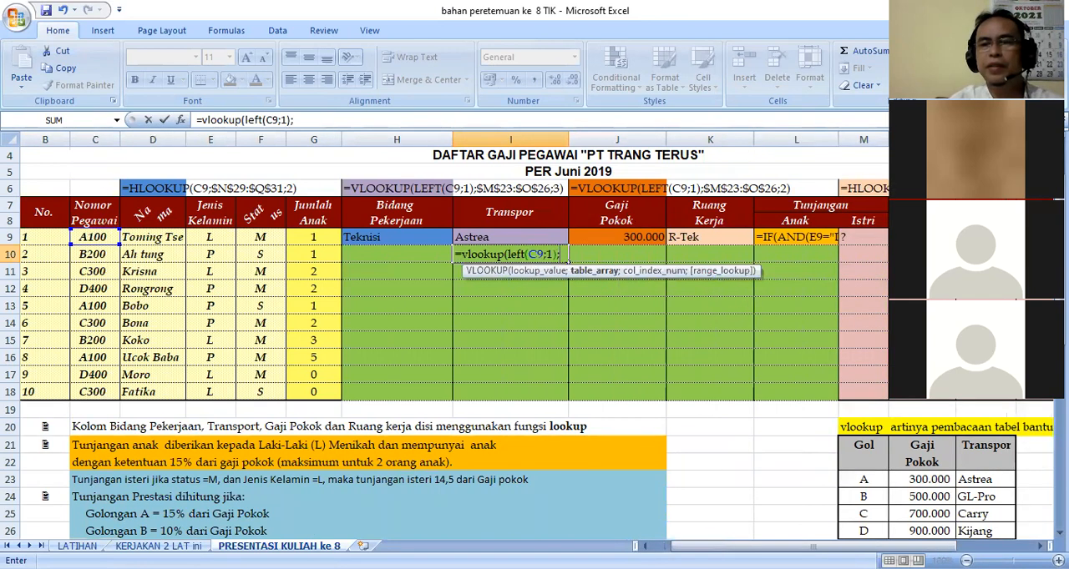
click(865, 480)
click(867, 481)
drag(878, 486, 965, 534)
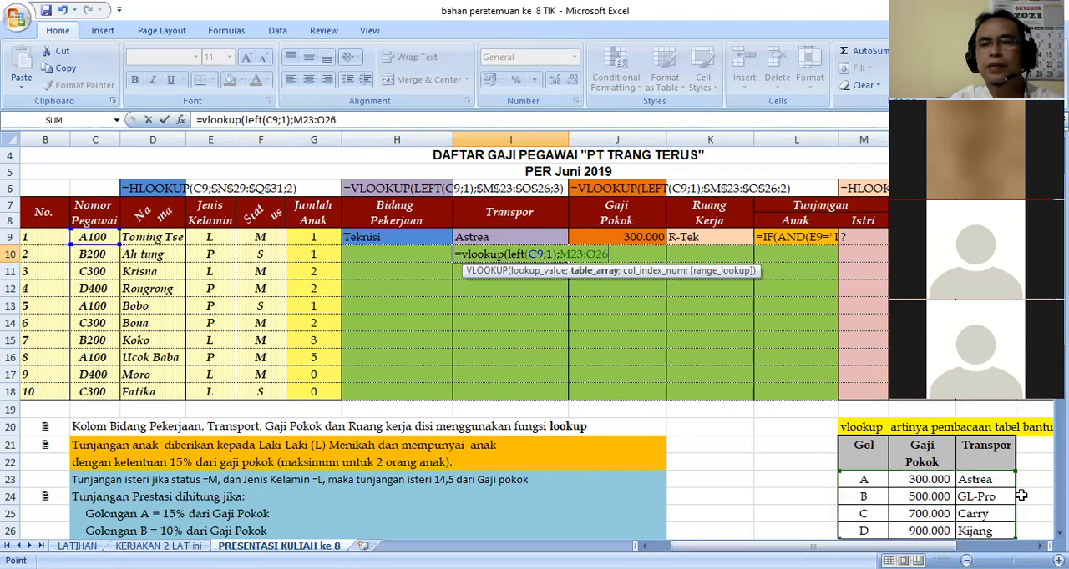
scroll(1020, 496, down, 1)
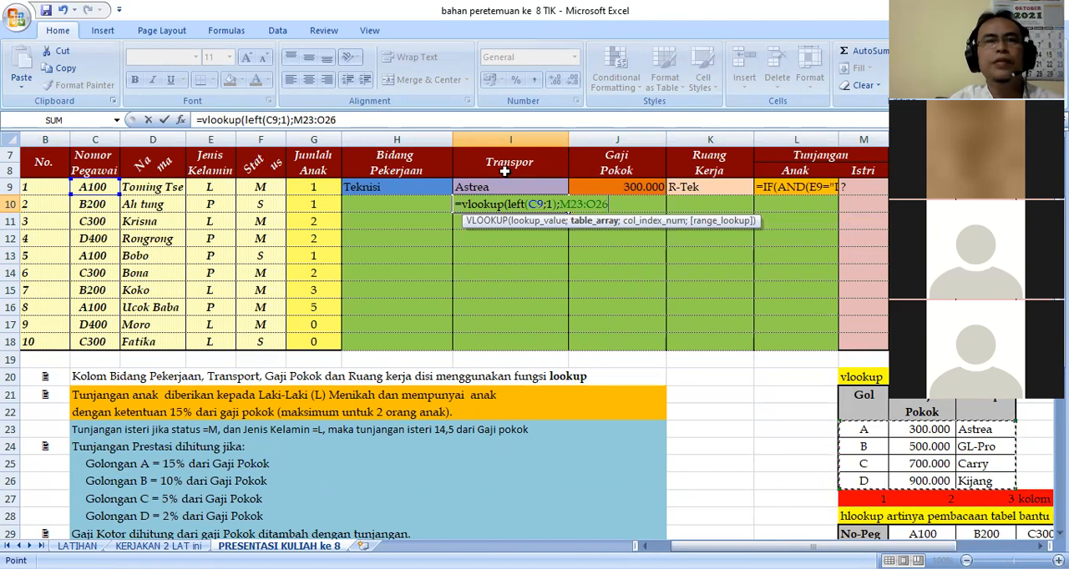
click(295, 121)
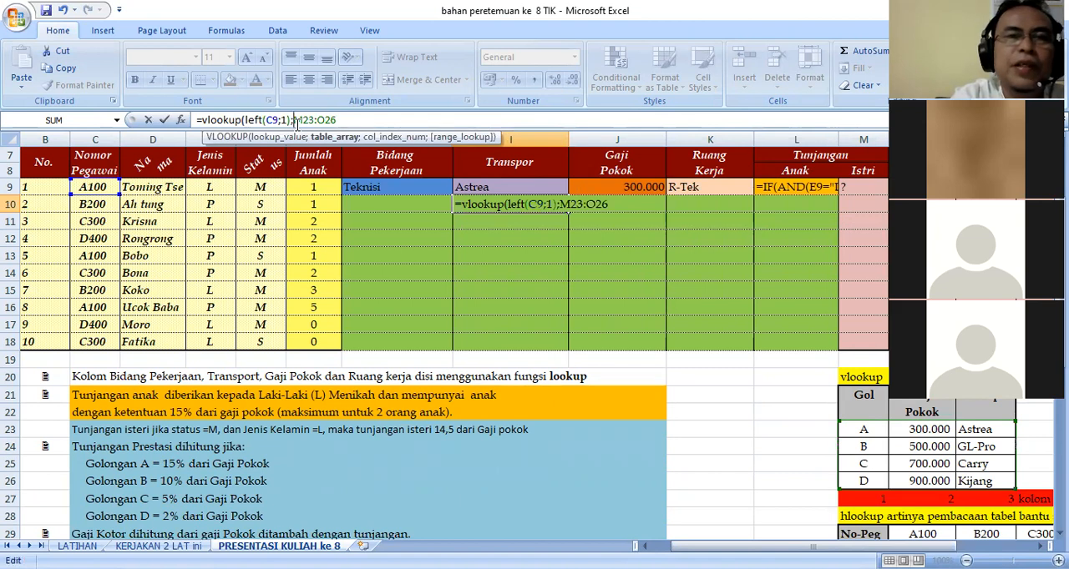
key(F4)
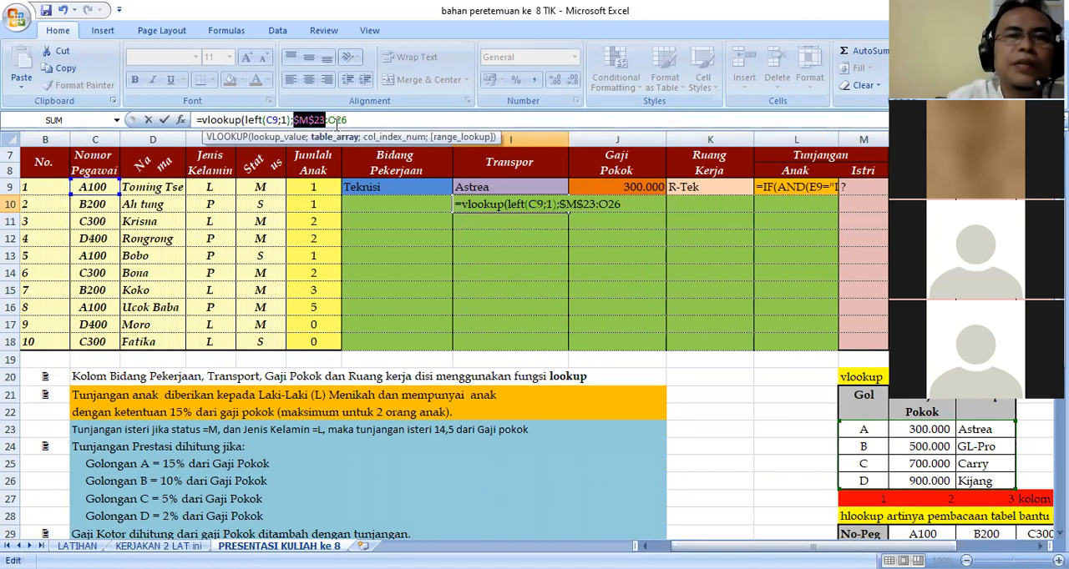
click(341, 121)
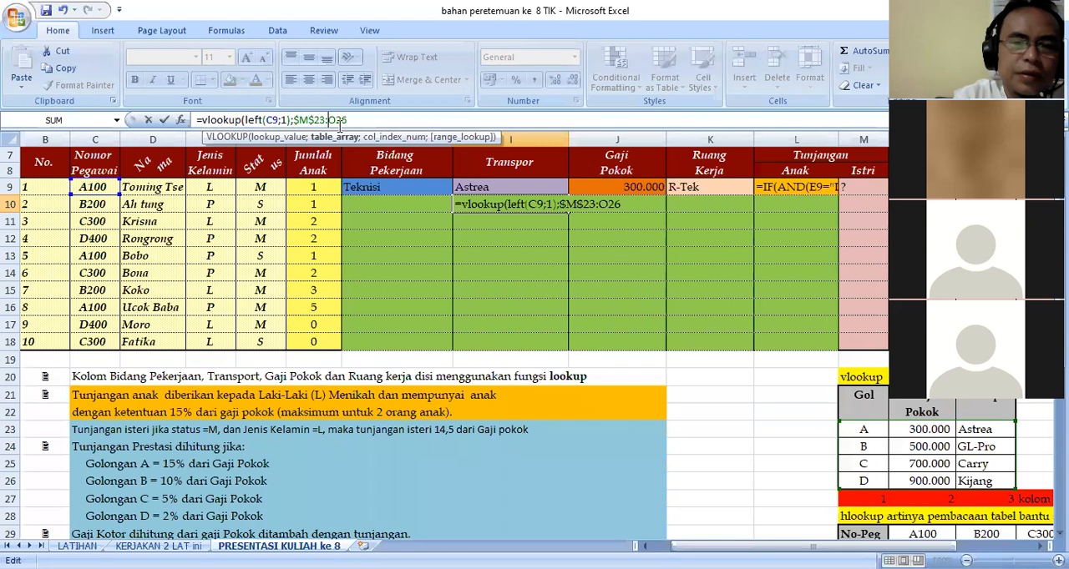
key(F4)
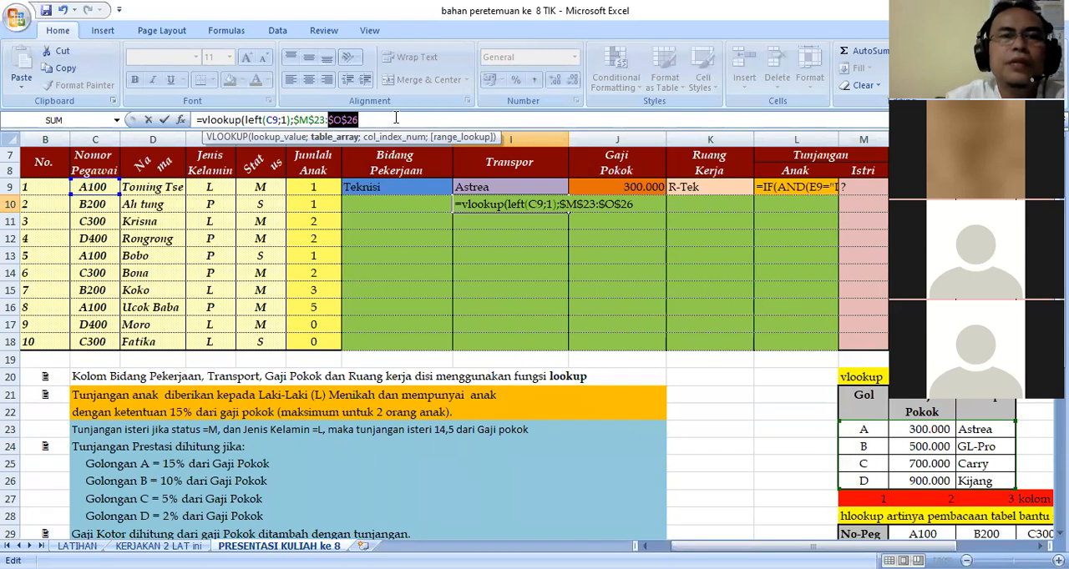
Complete the VLOOKUP formula in I10 with column index 3.
click(396, 118)
text(;)
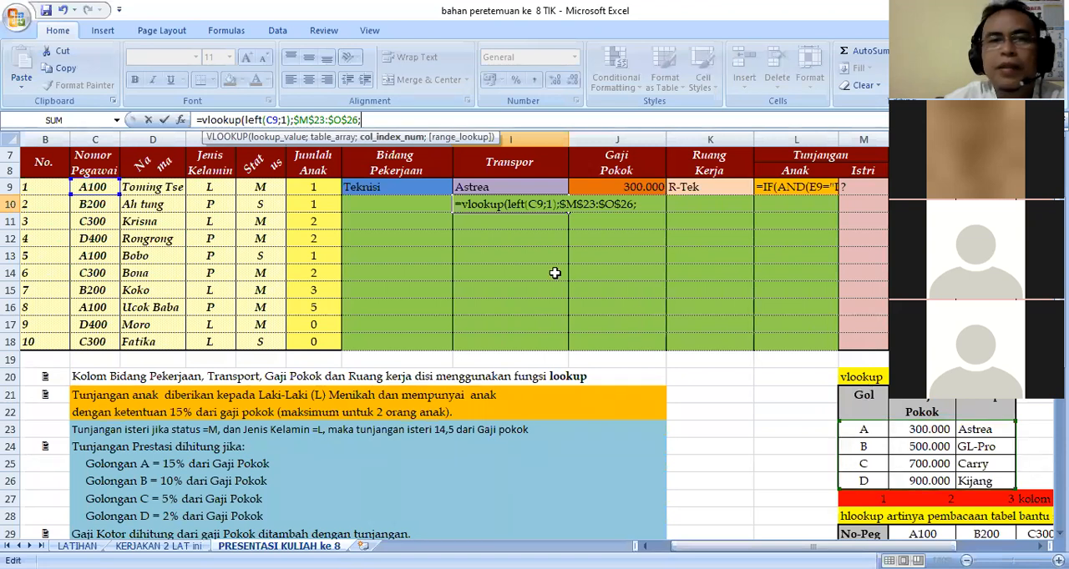
text(3))
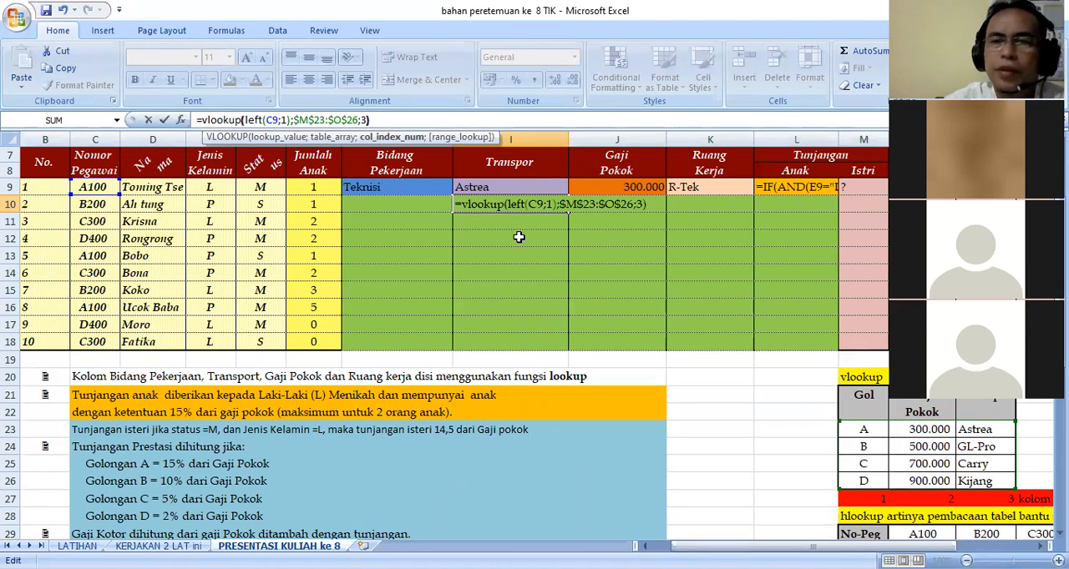
key(Return)
Fill the Transpor formula from I10 down through I18, and clear the range I10:I18.
click(519, 203)
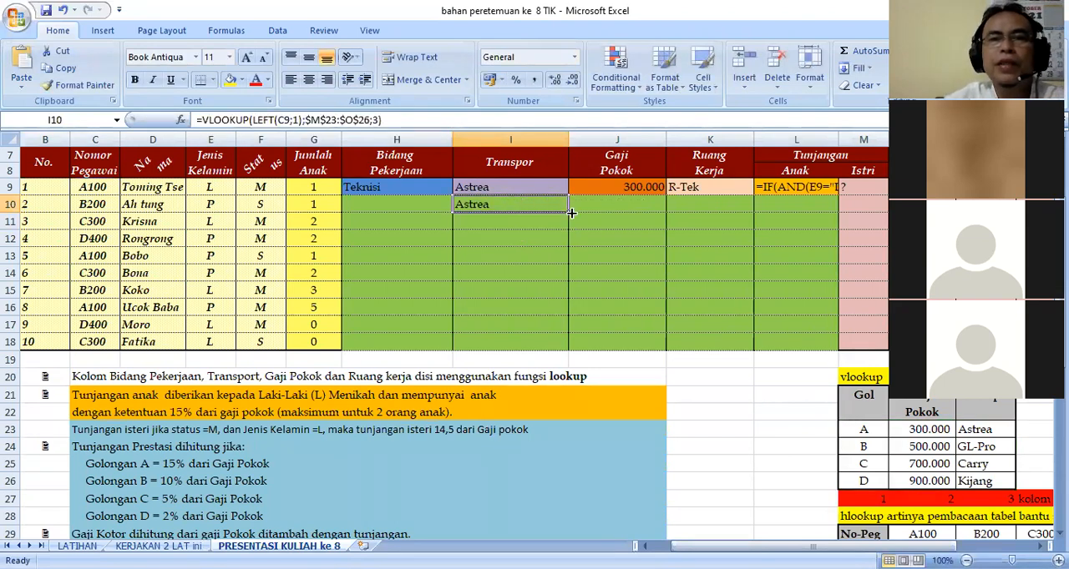
drag(569, 212, 569, 346)
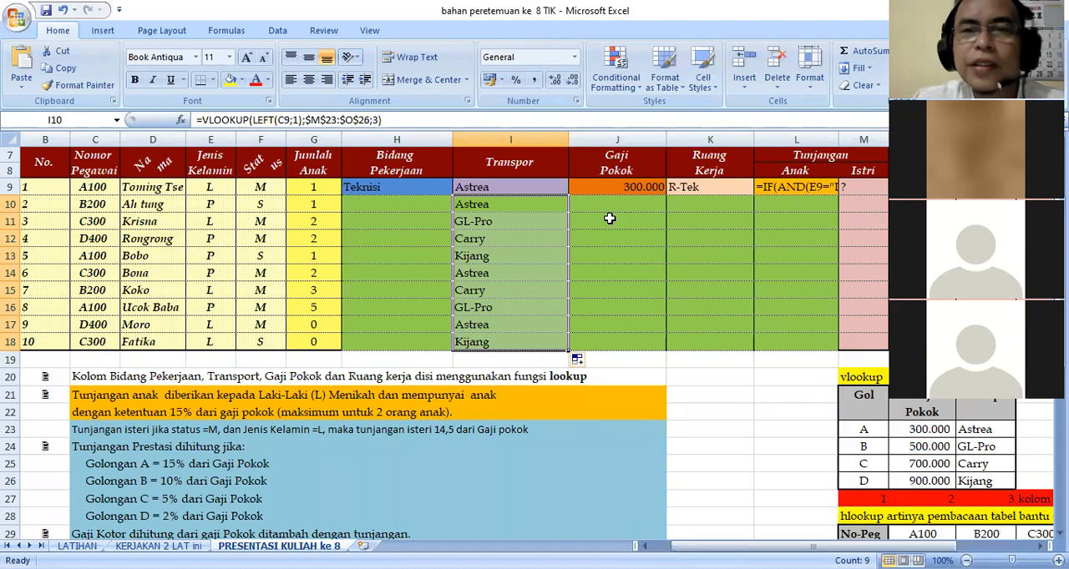
key(Delete)
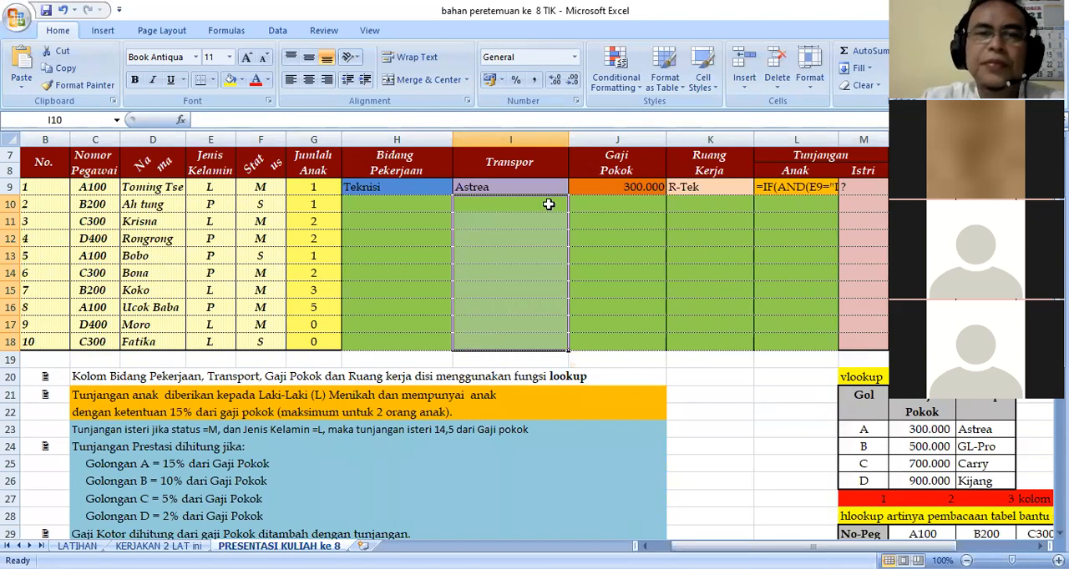
Check the Gaji Pokok formula in J9 and begin a VLOOKUP formula in J10 with LEFT(C9;1) as the lookup value.
click(634, 199)
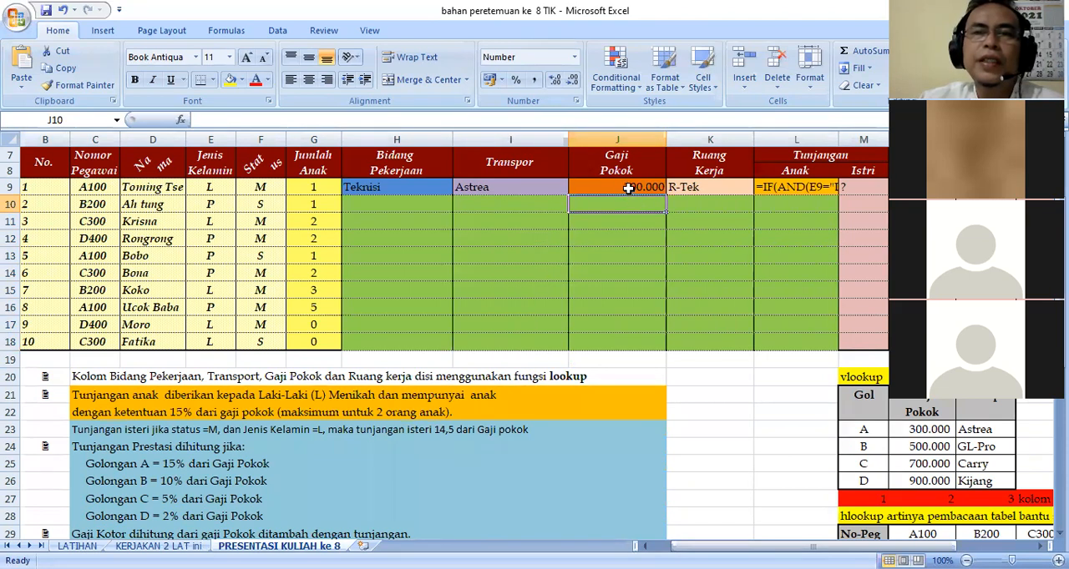
click(626, 186)
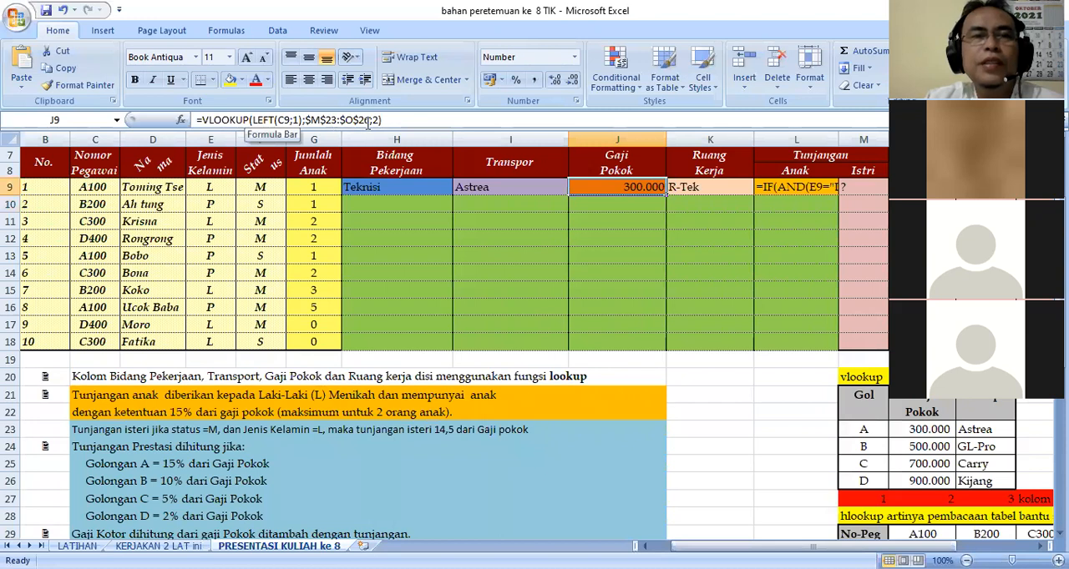
click(601, 207)
text(=)
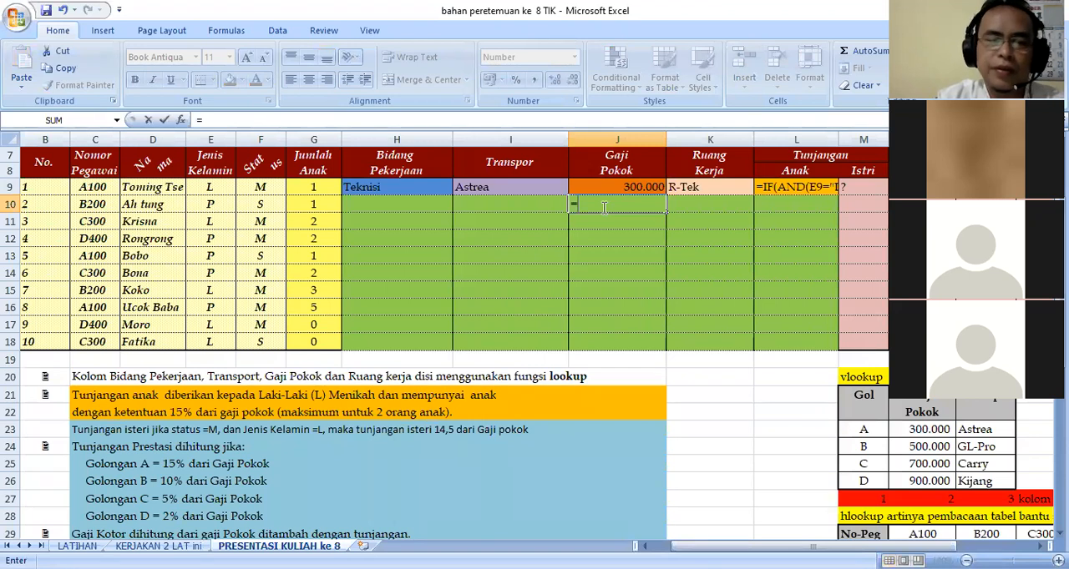
text(vlookup)
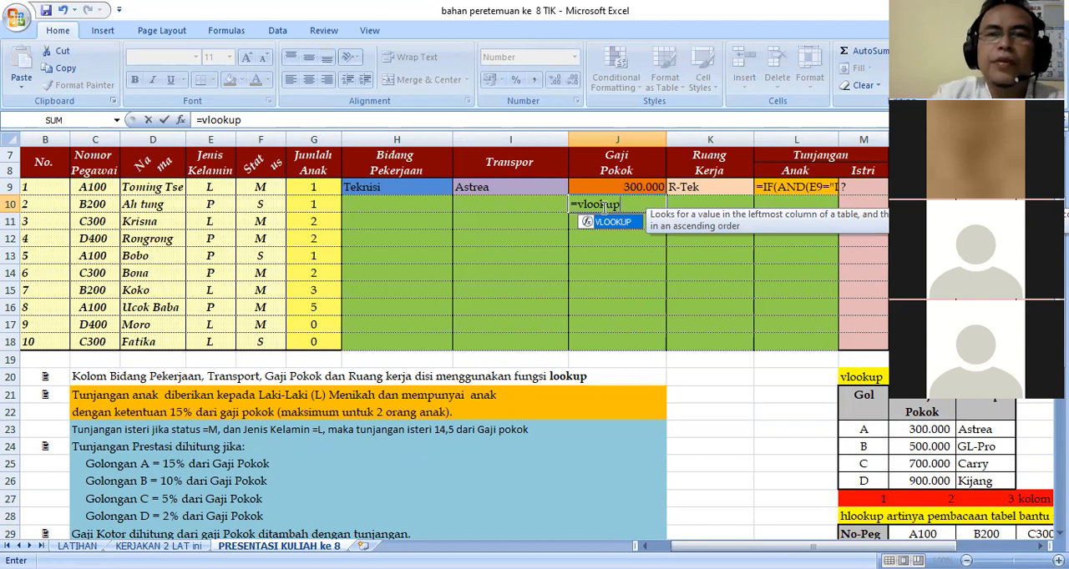
text(()
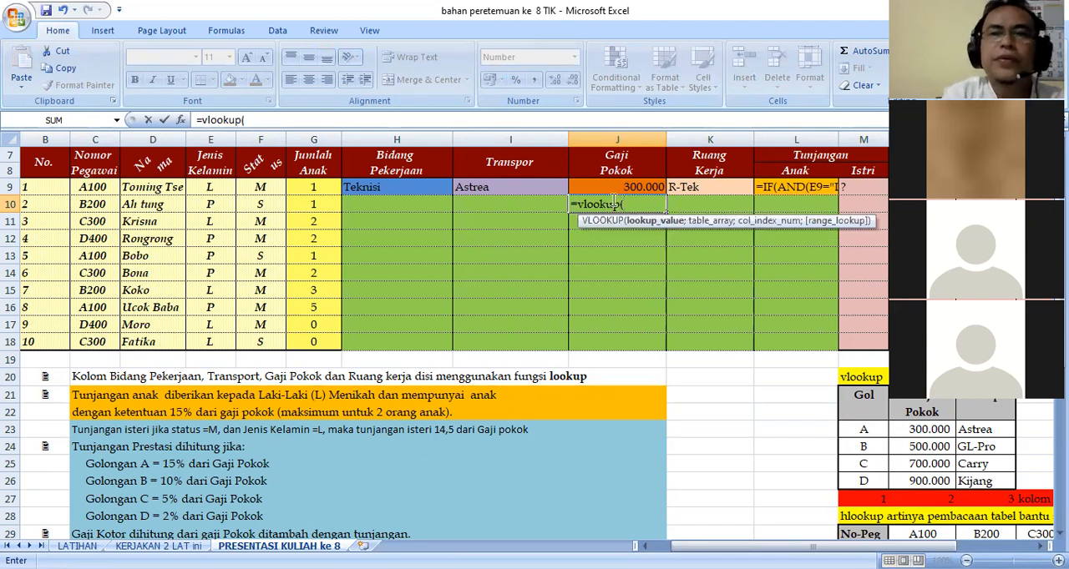
text(left;)
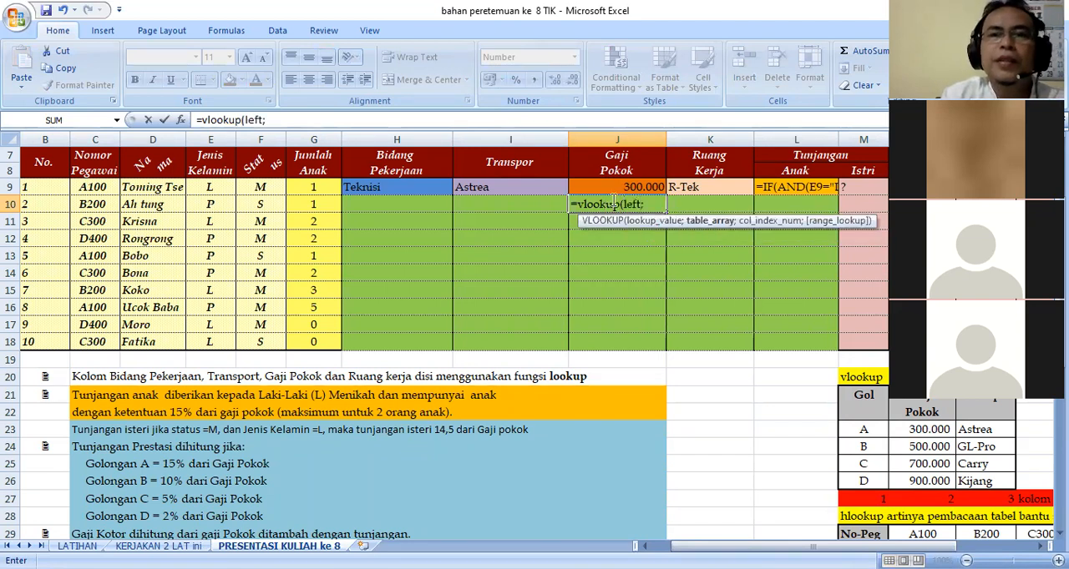
key(BackSpace)
text(()
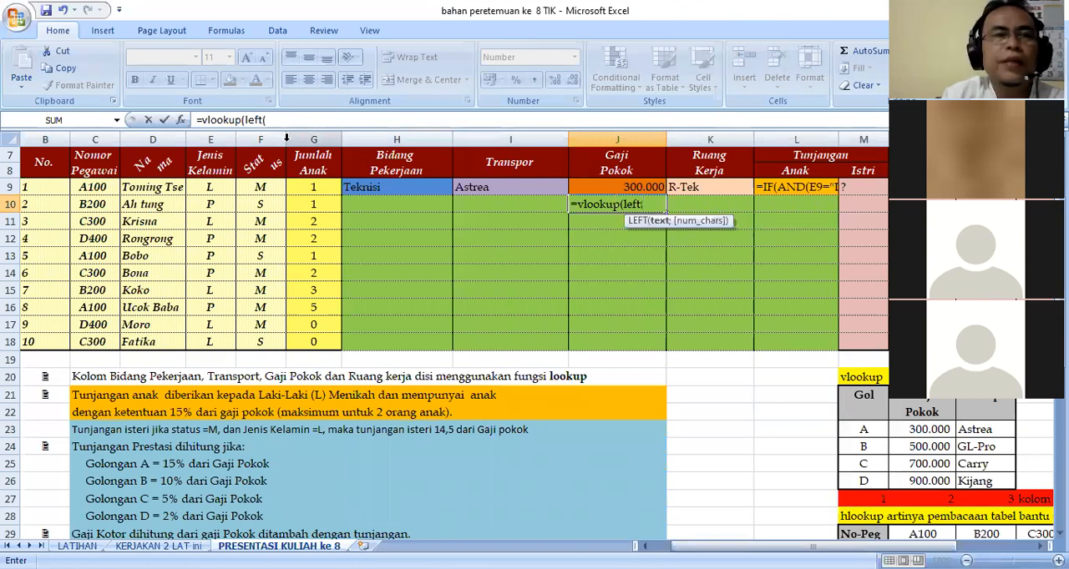
click(84, 187)
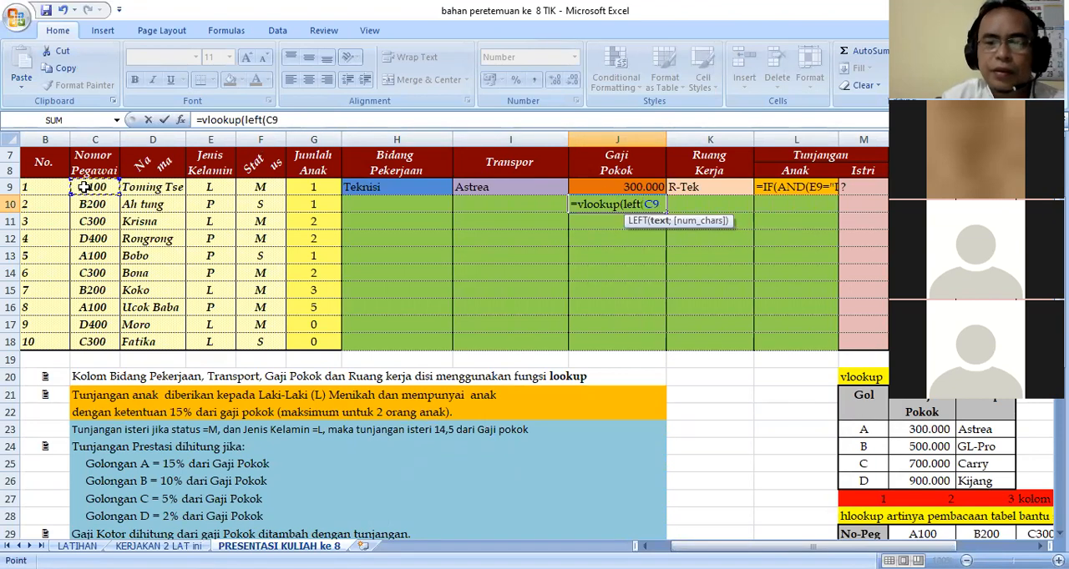
text(;1)
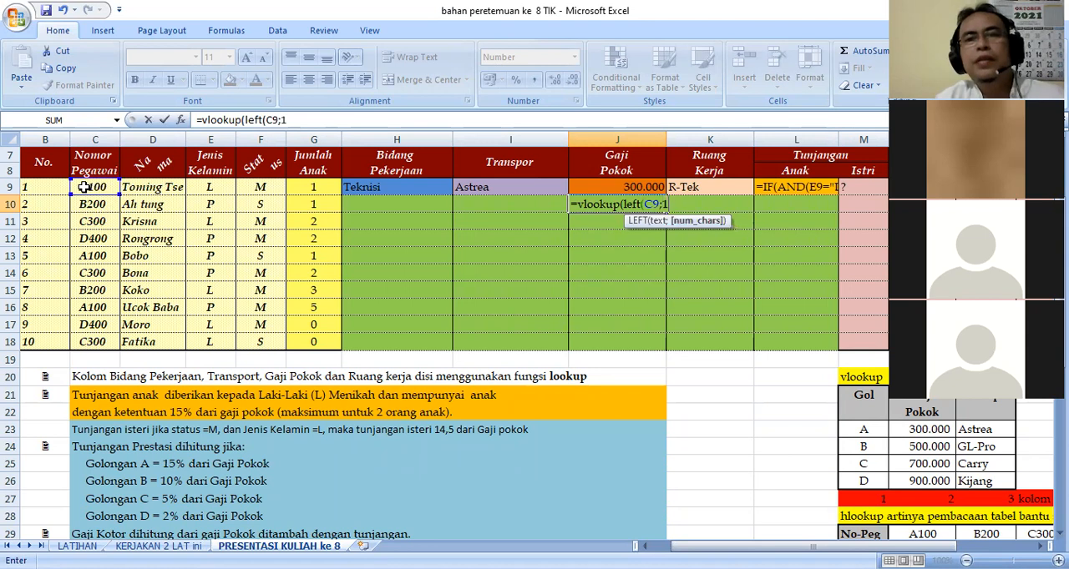
text();)
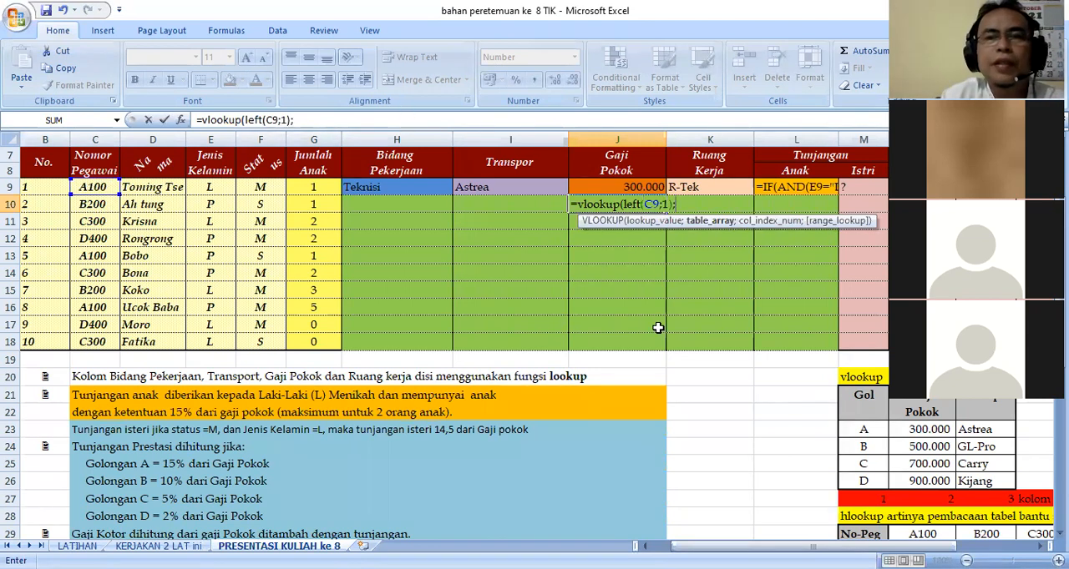
Add the vlookup helper table range M23:O26 as the J10 formula's table array and make it absolute as $M$23:$O$26.
drag(865, 430, 975, 480)
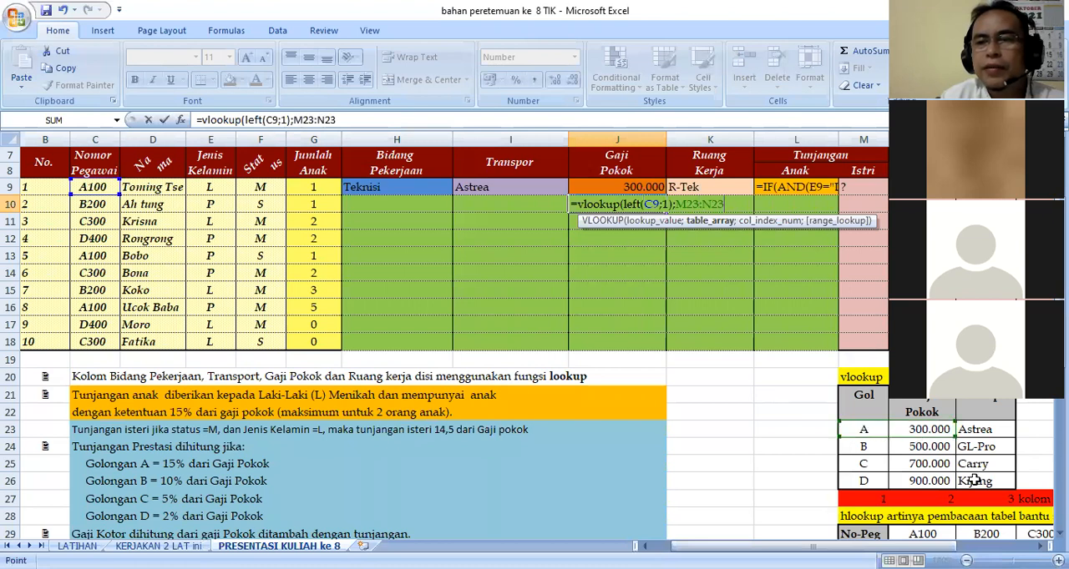
click(301, 120)
key(F4)
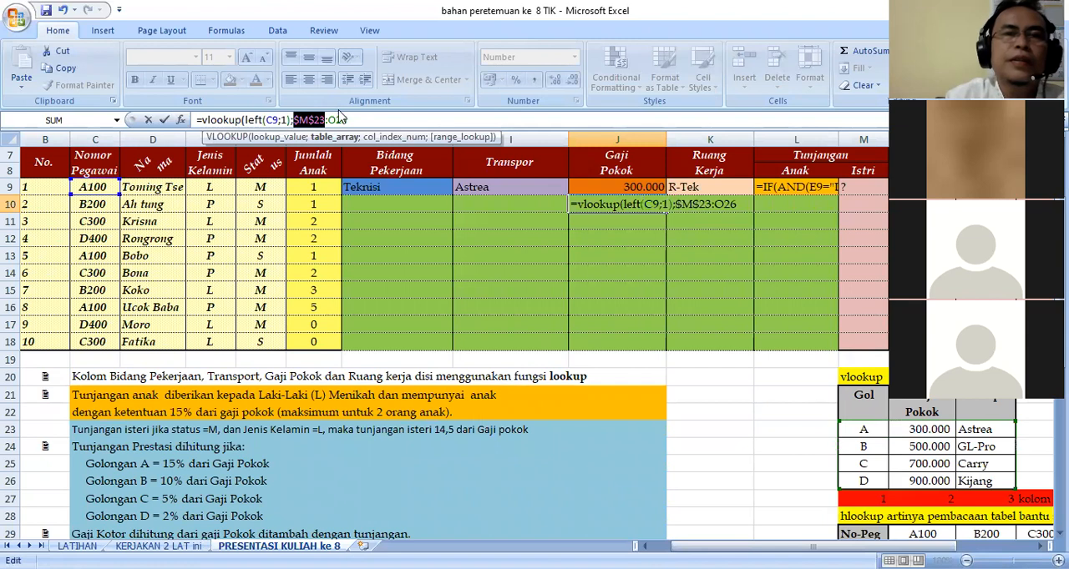
click(332, 121)
key(F4)
Complete the VLOOKUP formula in J10 with column index 2 and fill it down through J18.
click(383, 119)
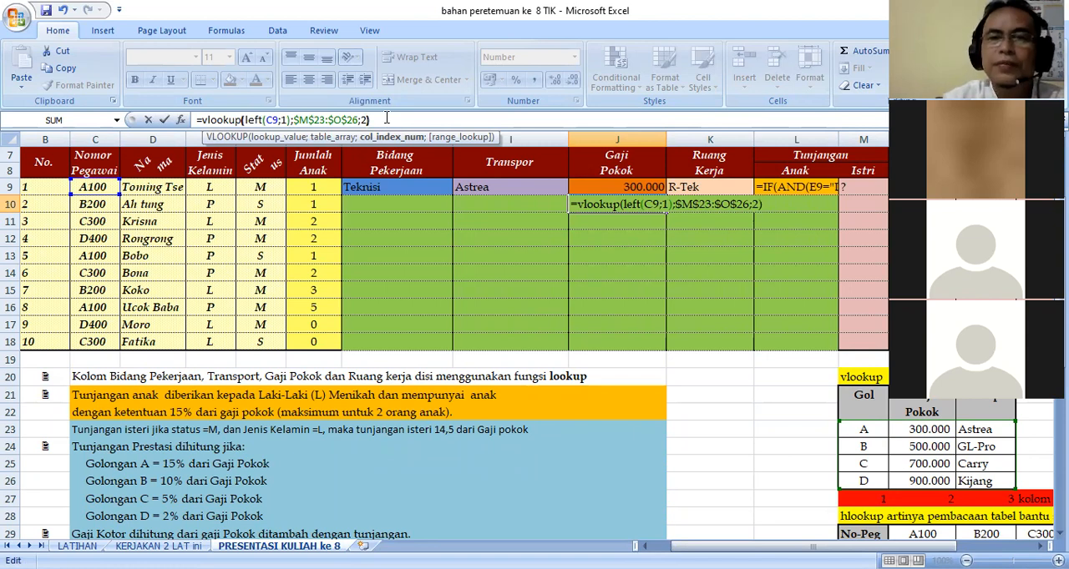
key(Return)
click(606, 204)
drag(666, 216, 660, 341)
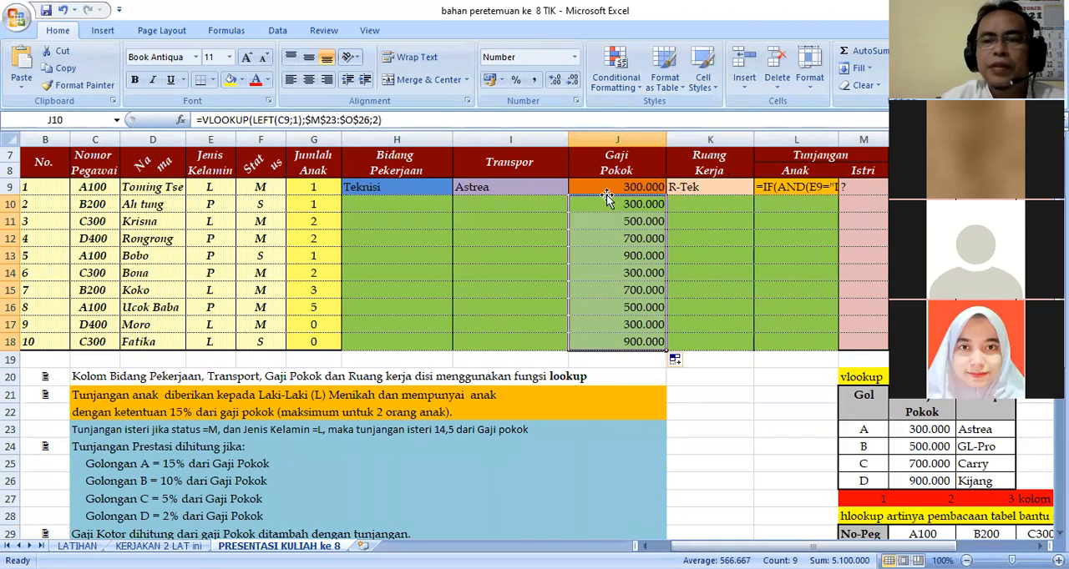
Check the Ruang Kerja formula in K9 and begin an HLOOKUP formula in K10 with C9 as the lookup value.
click(681, 185)
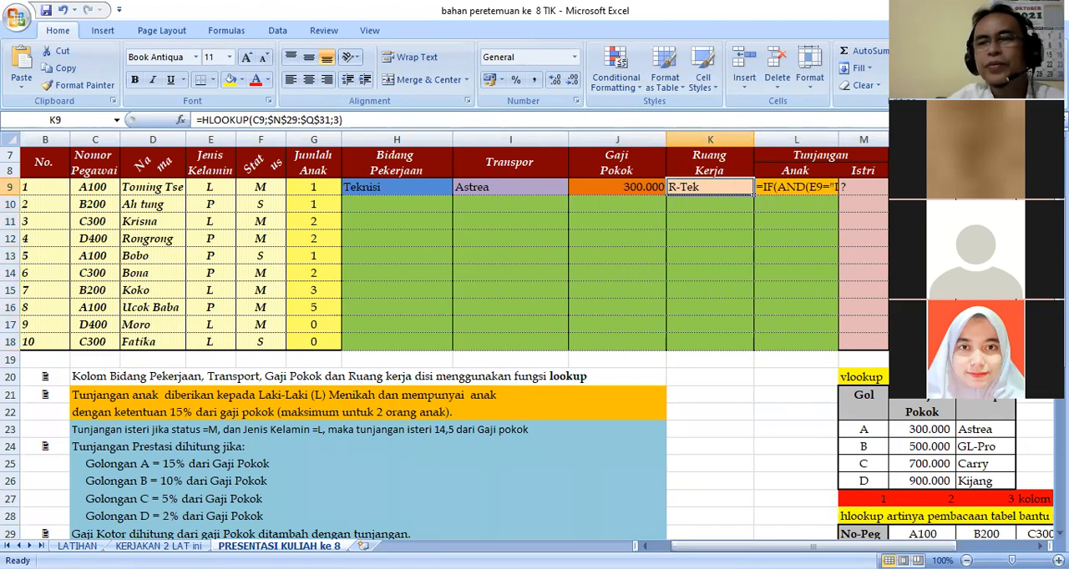
scroll(1010, 434, down, 1)
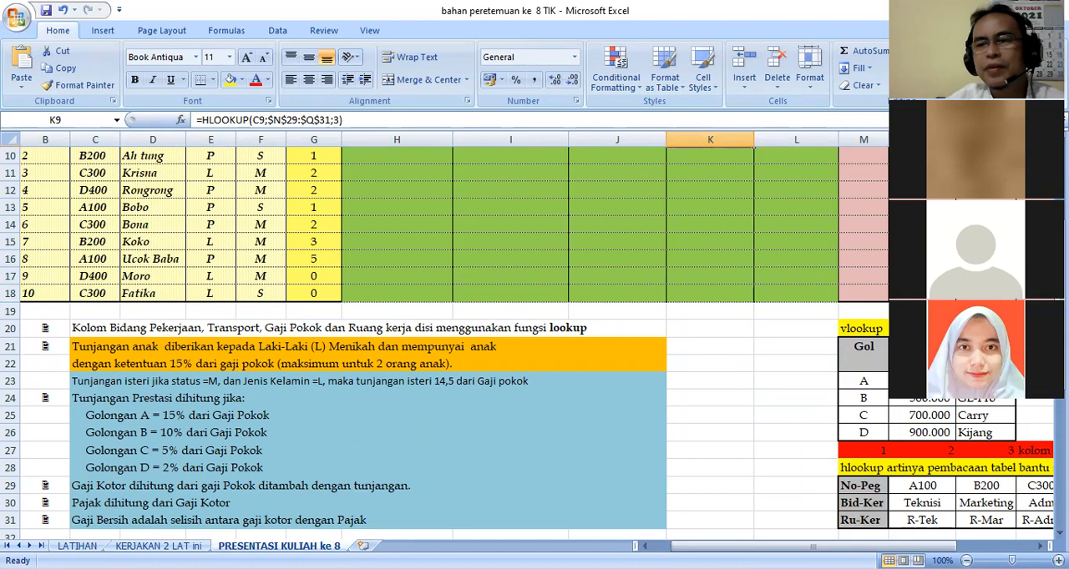
scroll(785, 284, up, 2)
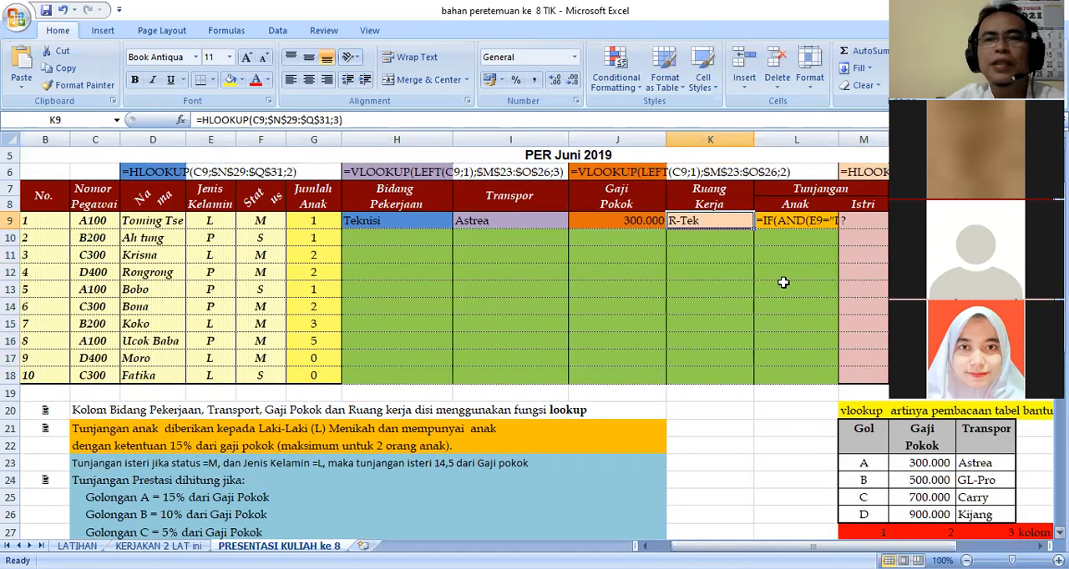
click(706, 235)
text(=)
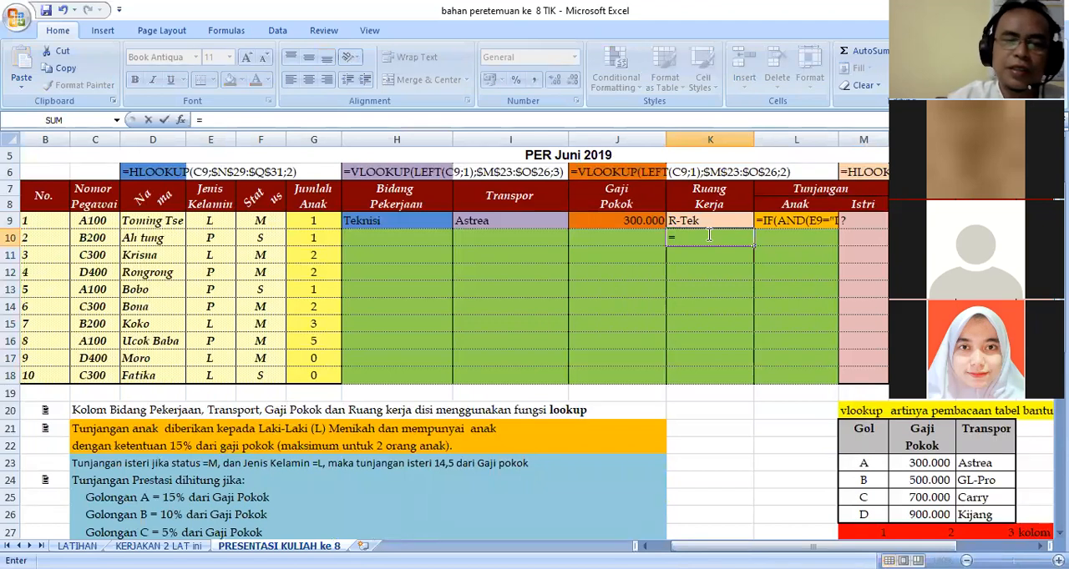
text(hlook)
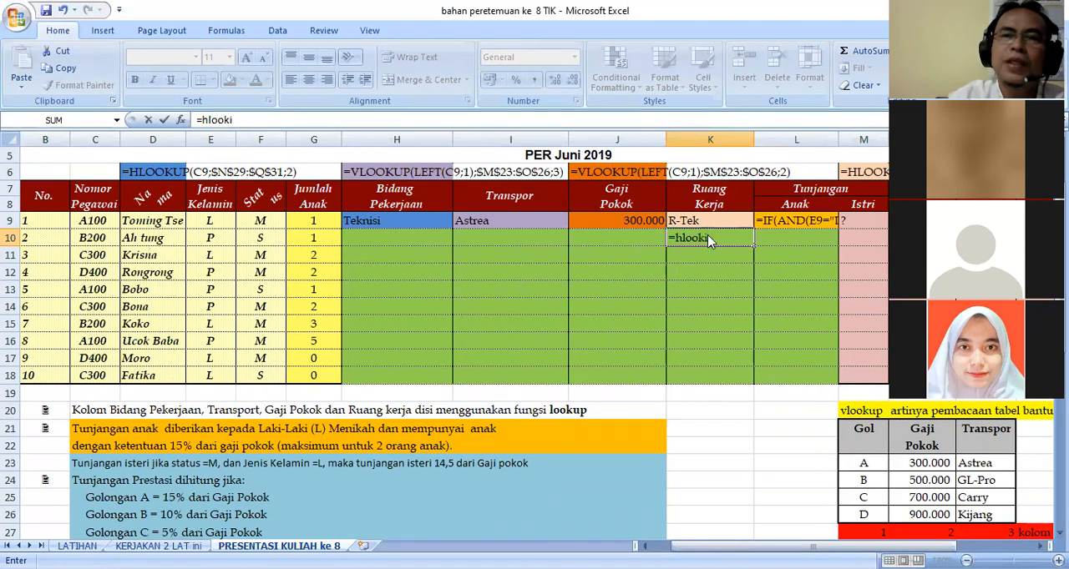
text(up)
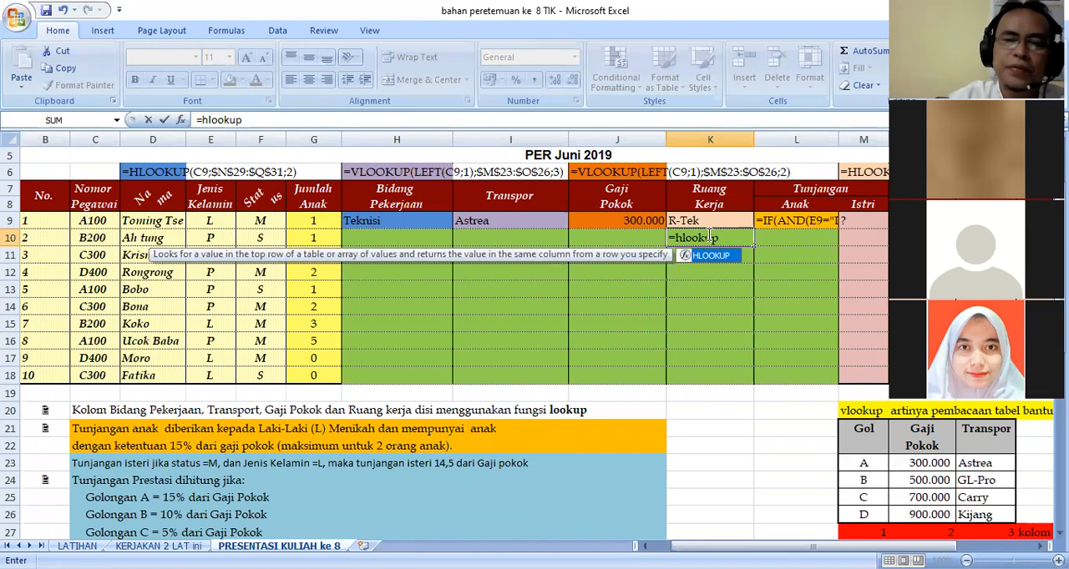
text(()
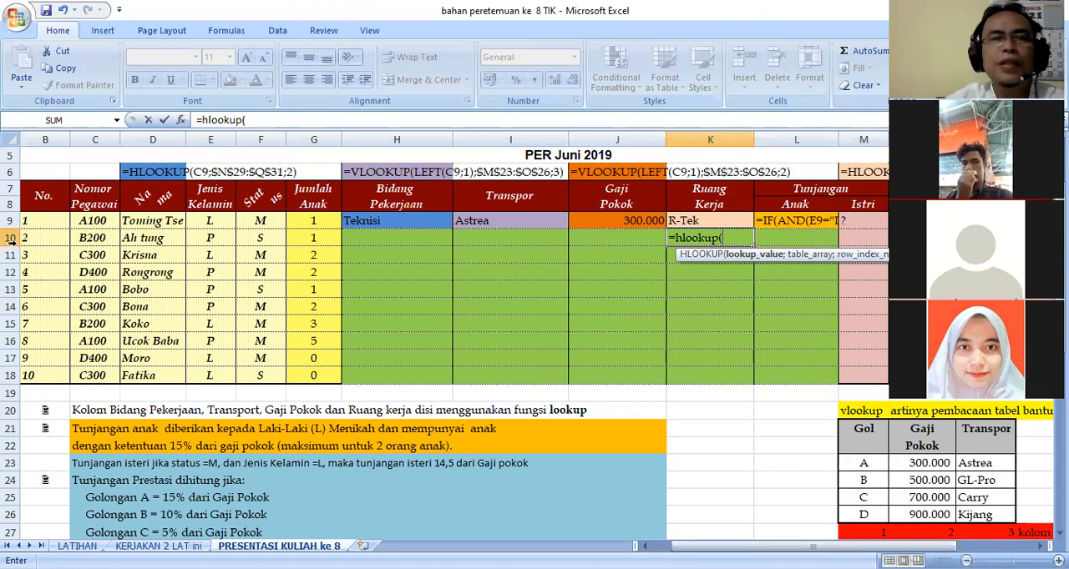
click(98, 223)
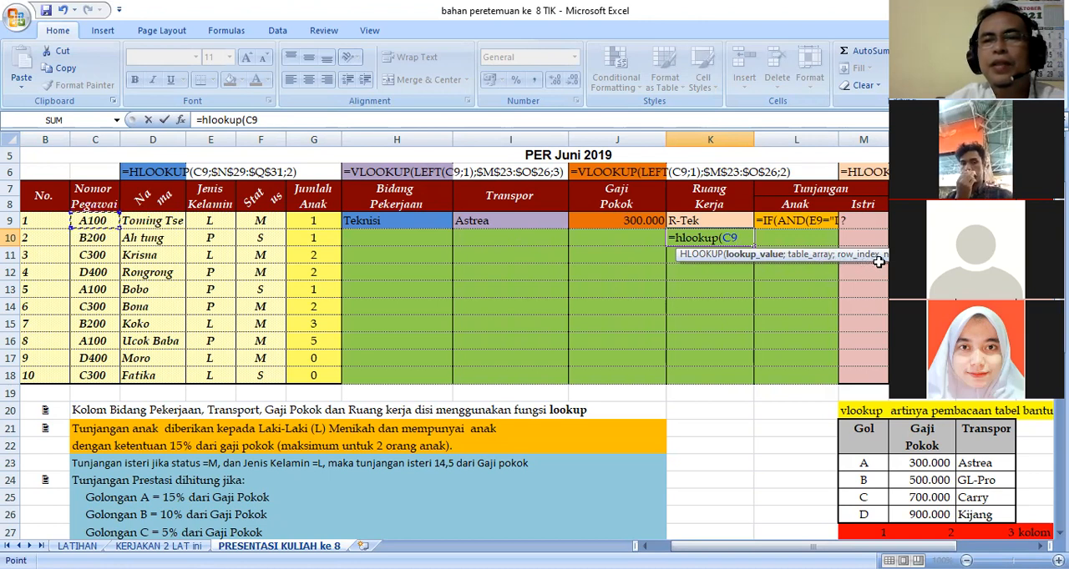
text(;)
Add the hlookup helper table range N29:Q31 as the K10 formula's table array and make it absolute as $N$29:$Q$31.
scroll(908, 474, down, 2)
click(908, 474)
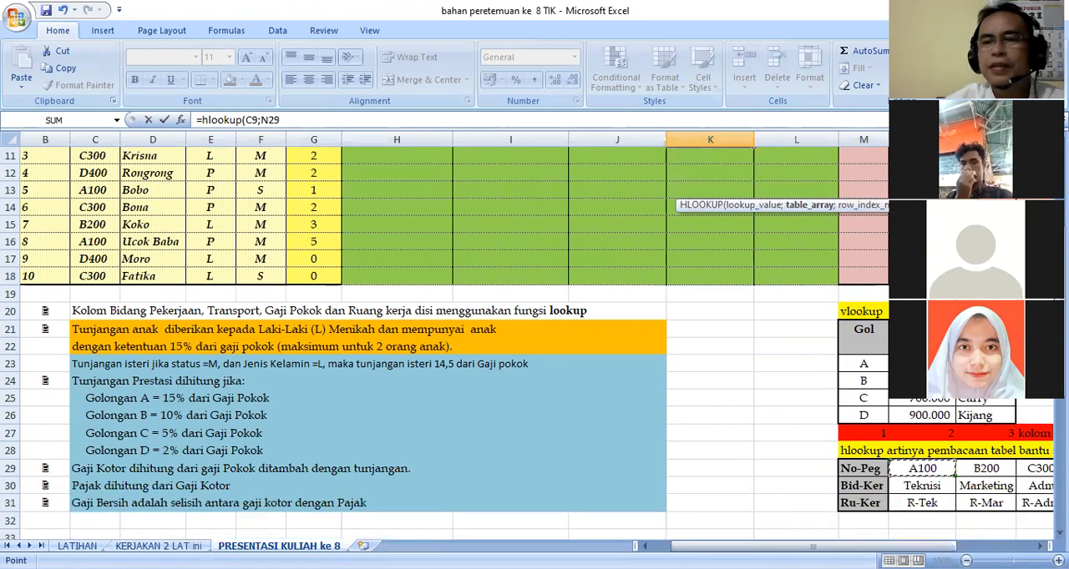
drag(990, 515, 992, 500)
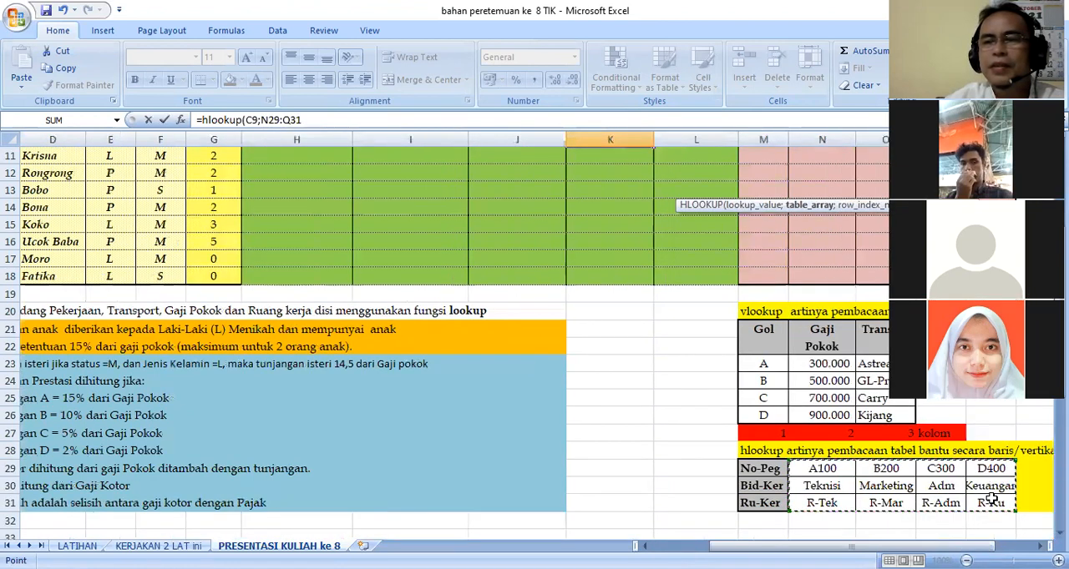
click(270, 120)
key(F4)
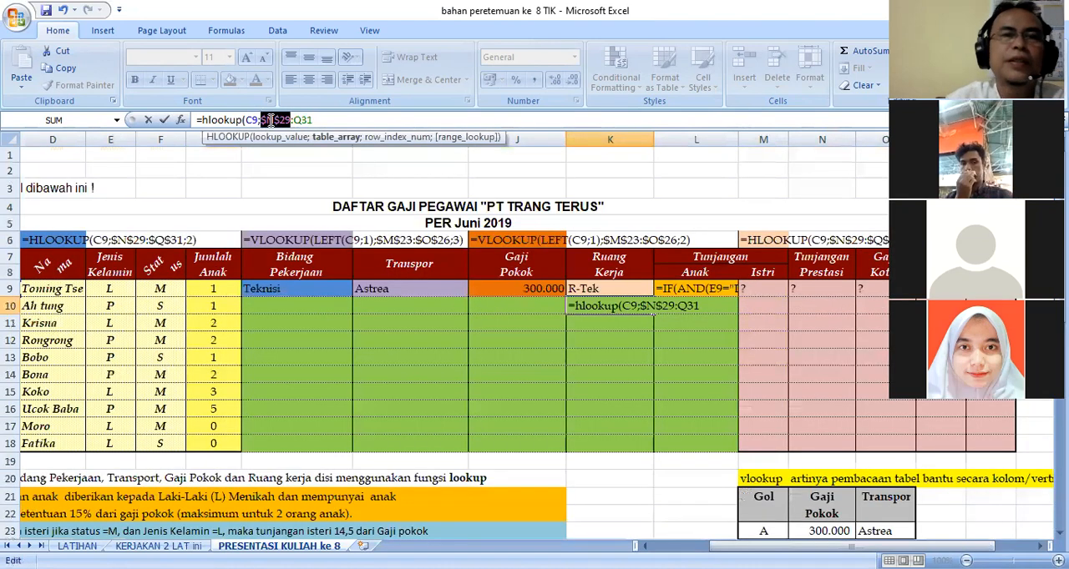
click(296, 119)
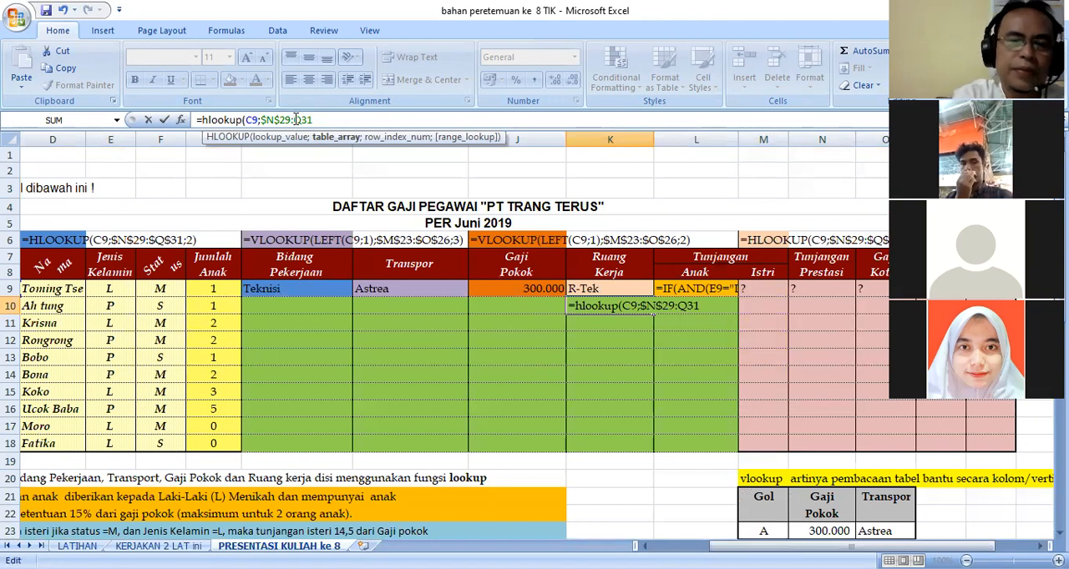
key(F4)
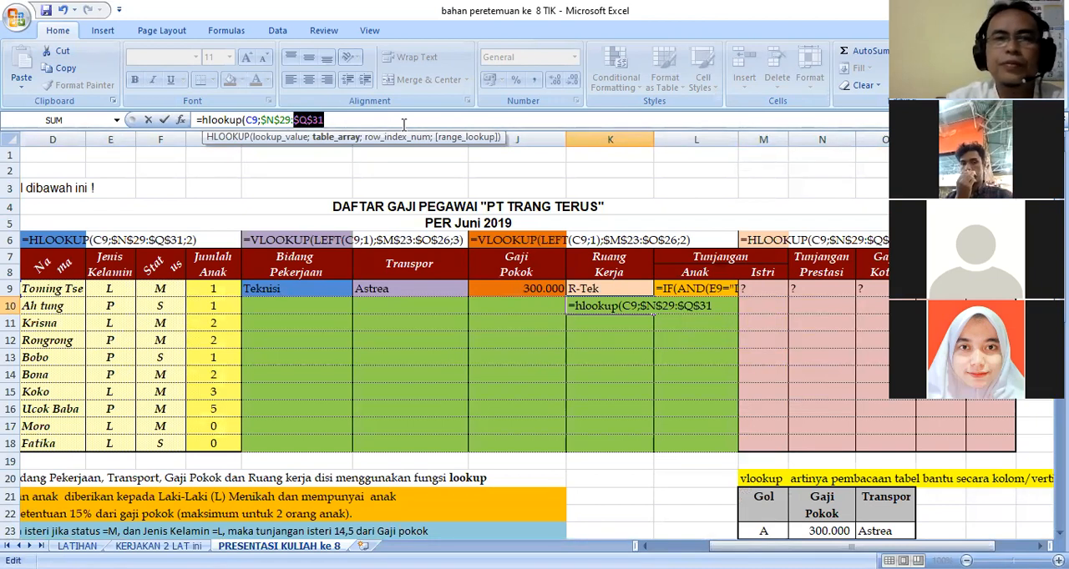
Complete the HLOOKUP formula in K10 with row index 3.
click(357, 117)
text(;)
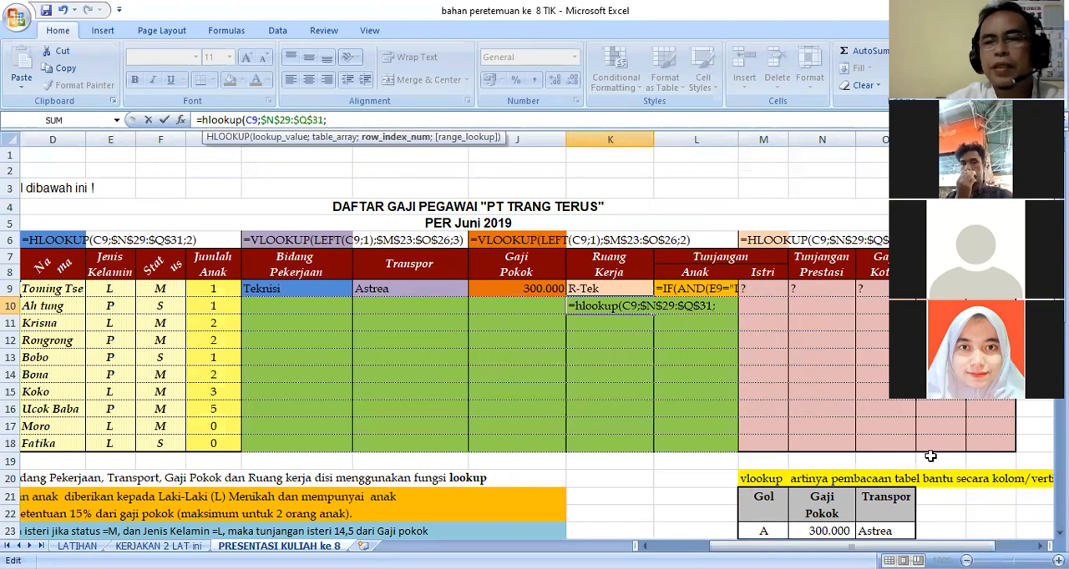
scroll(930, 454, down, 4)
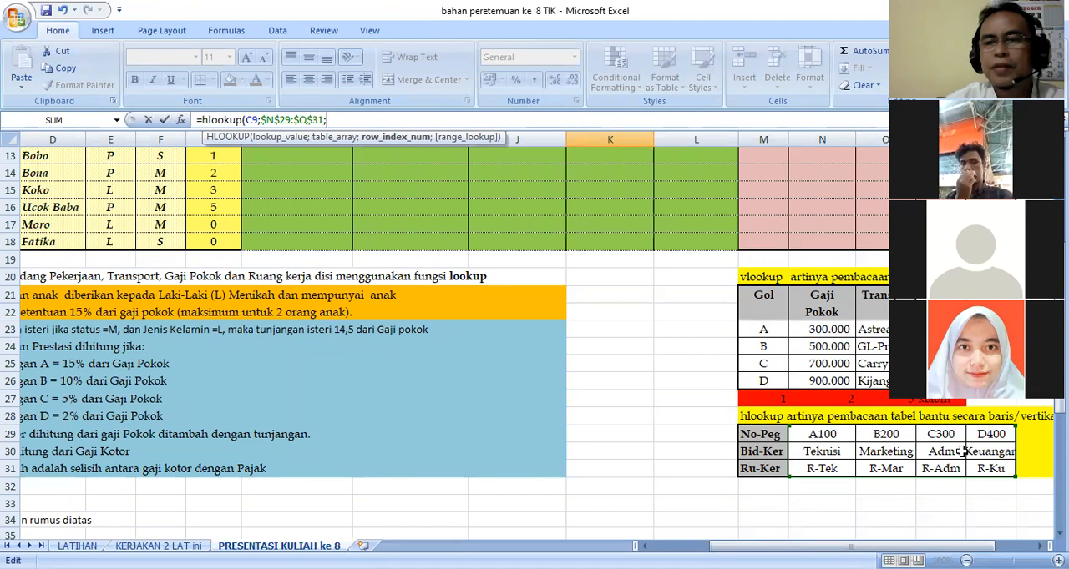
text(3)
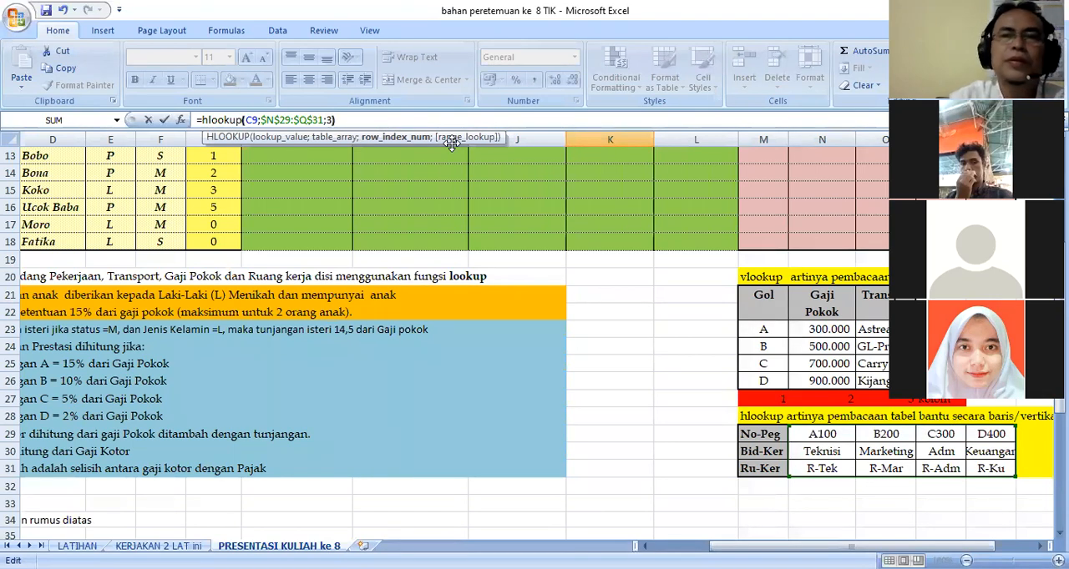
key(Return)
Fill the Ruang Kerja formula from K10 down through K18, and clear the range K10:K18.
scroll(668, 276, up, 3)
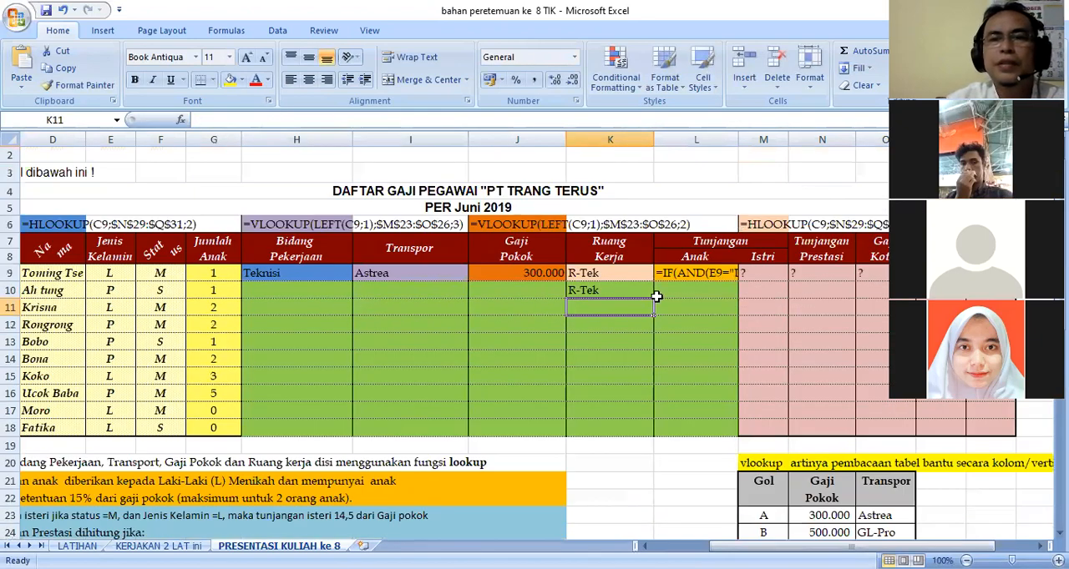
click(612, 290)
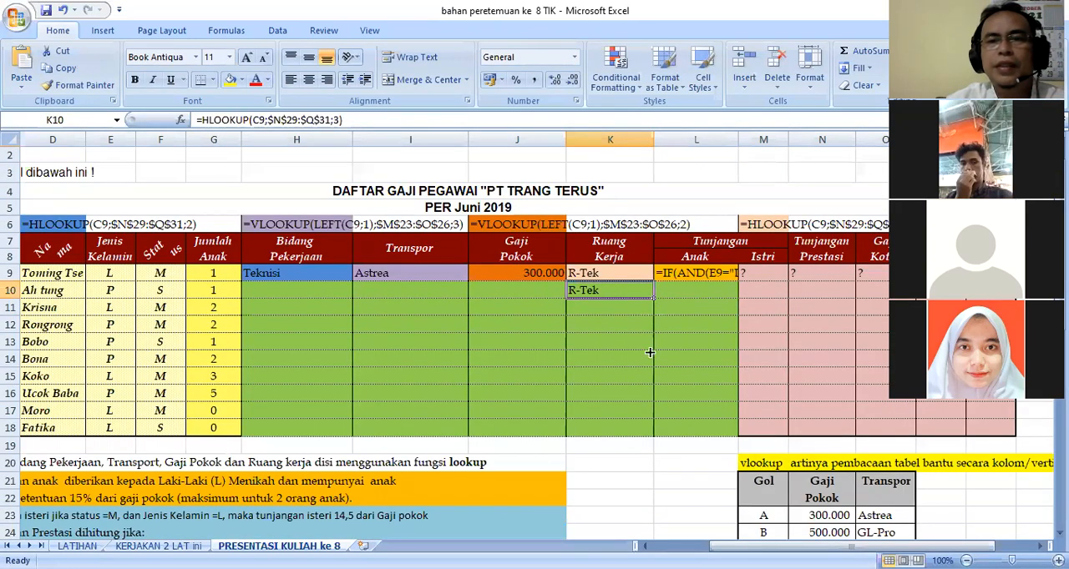
drag(649, 430, 652, 432)
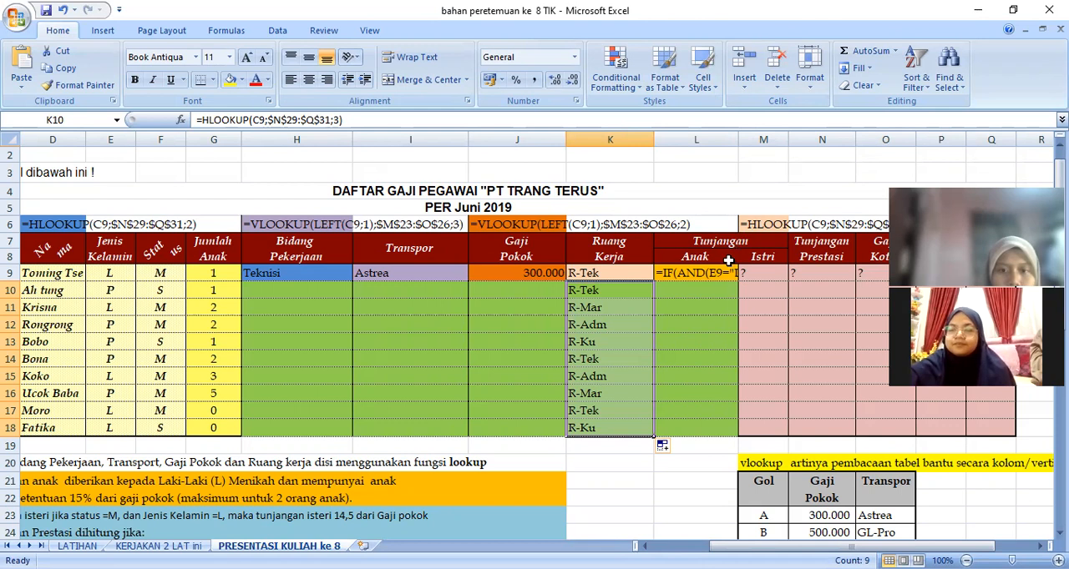
key(Delete)
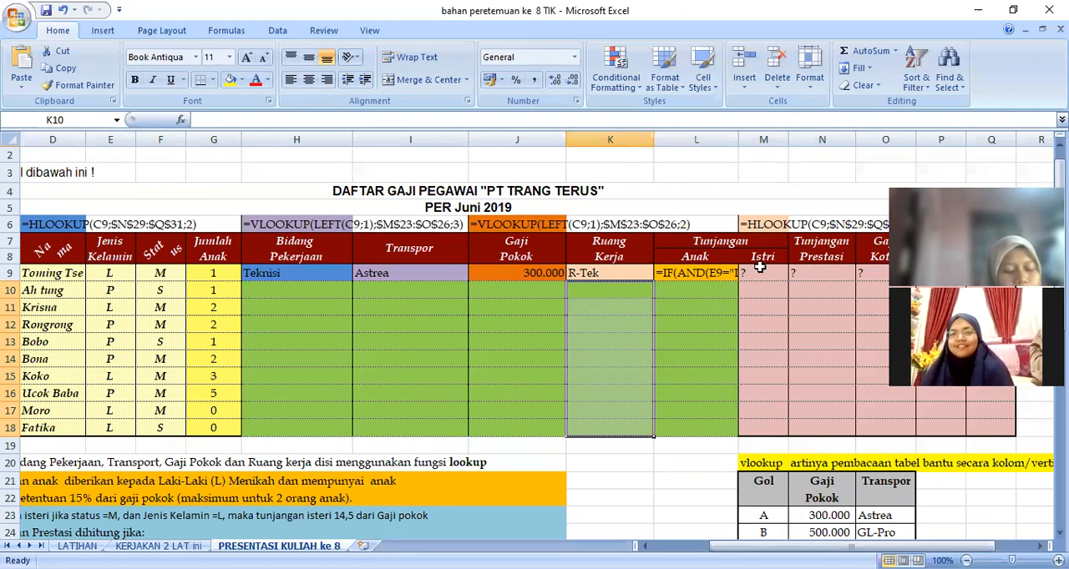
Check the Tunjangan Anak formula in L9 and the Istri cell M9 against the allowance rules below the table.
click(710, 274)
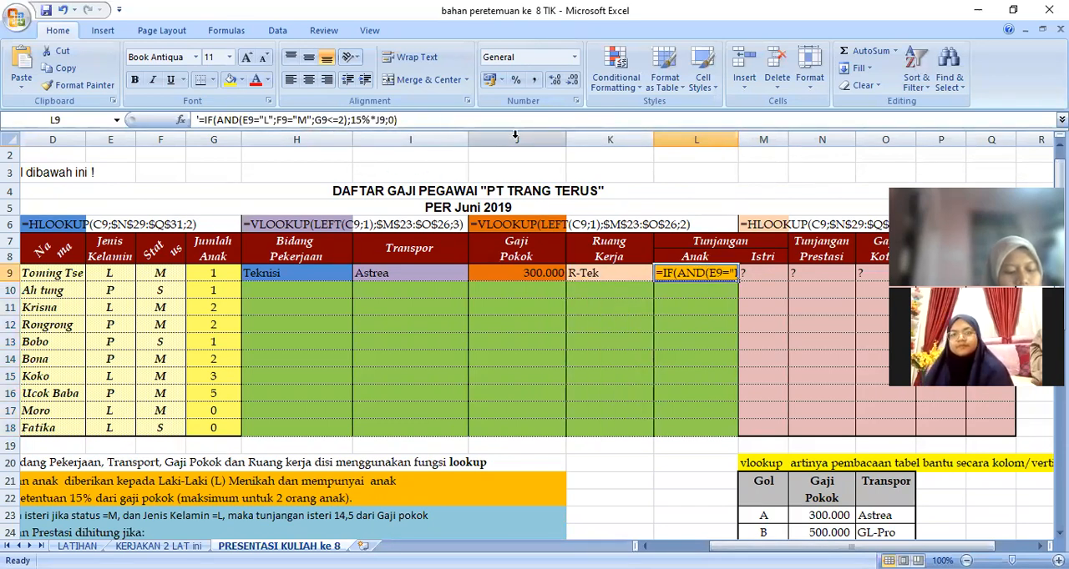
click(767, 272)
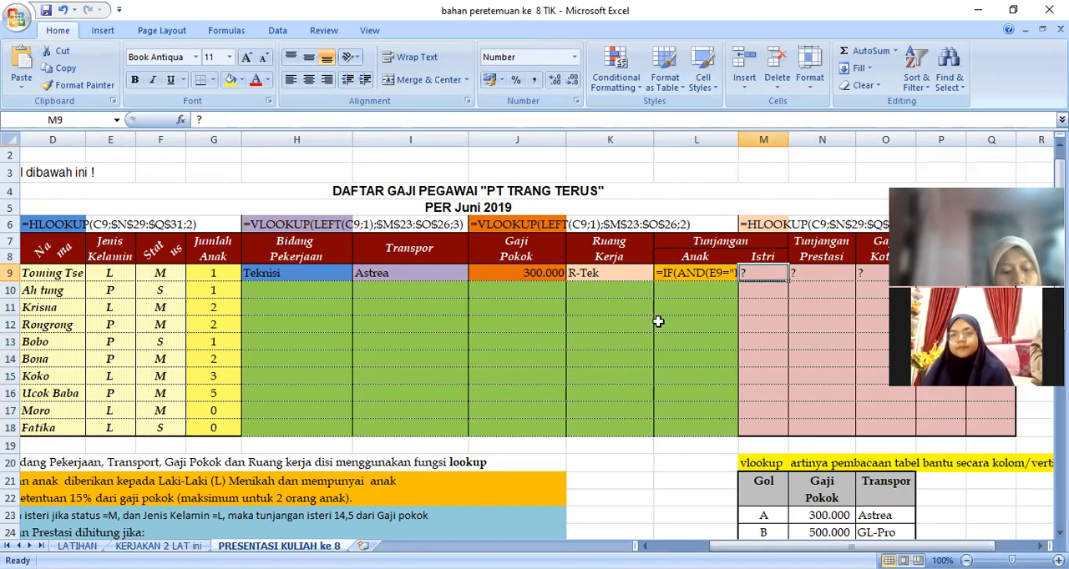
scroll(658, 321, down, 2)
scroll(142, 399, down, 2)
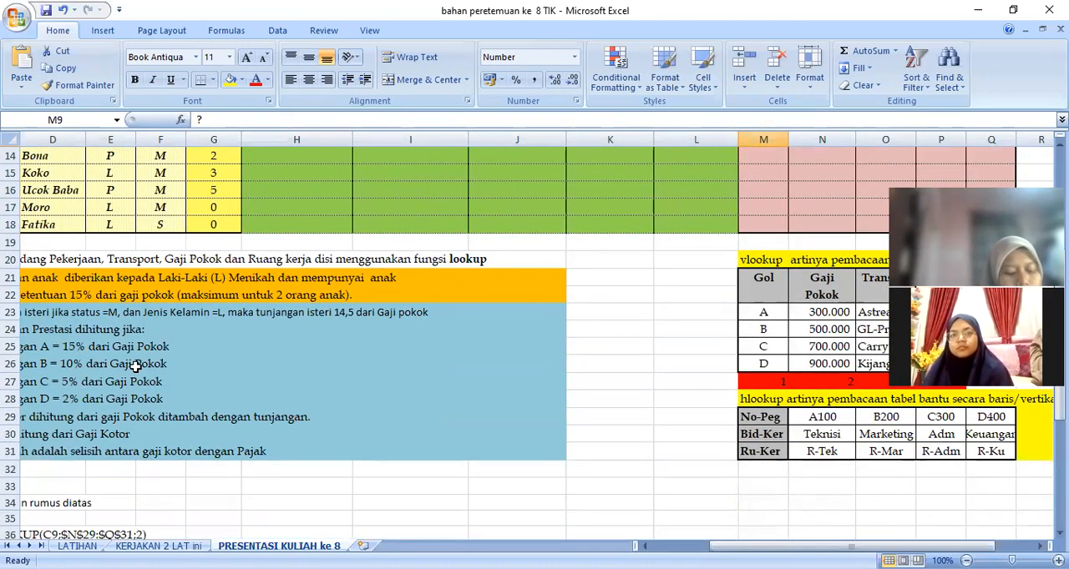
scroll(139, 365, up, 3)
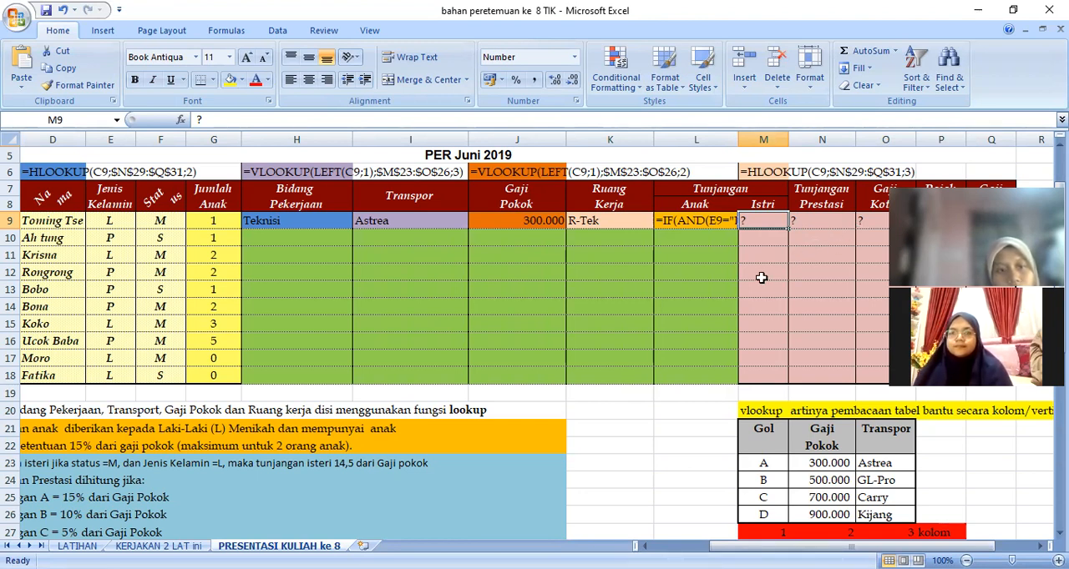
Select the lookup results H9:K9 and review the written explanations of their formulas further down the sheet.
drag(274, 221, 588, 225)
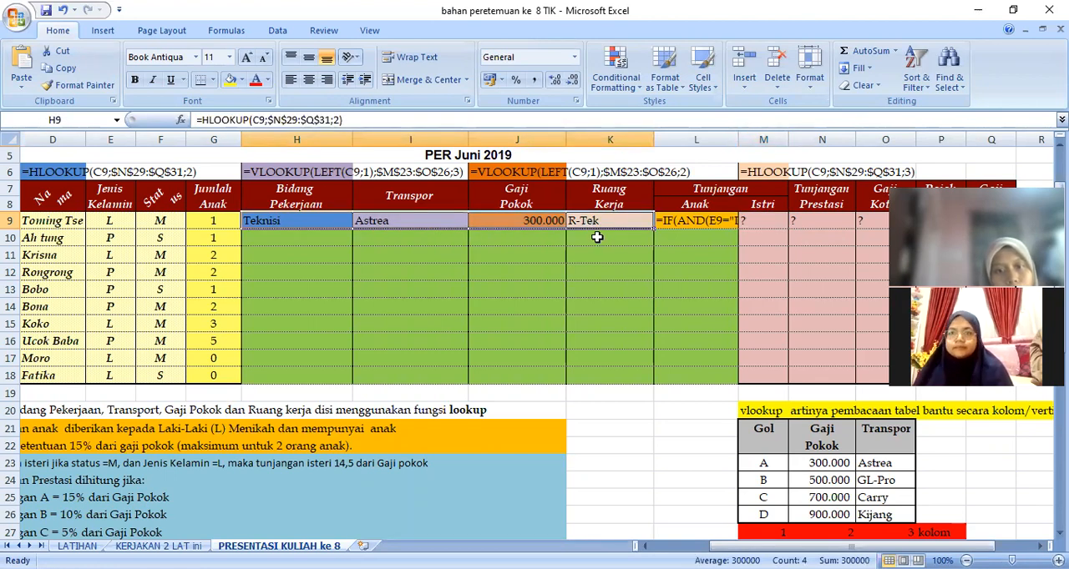
scroll(594, 238, down, 3)
scroll(512, 277, down, 3)
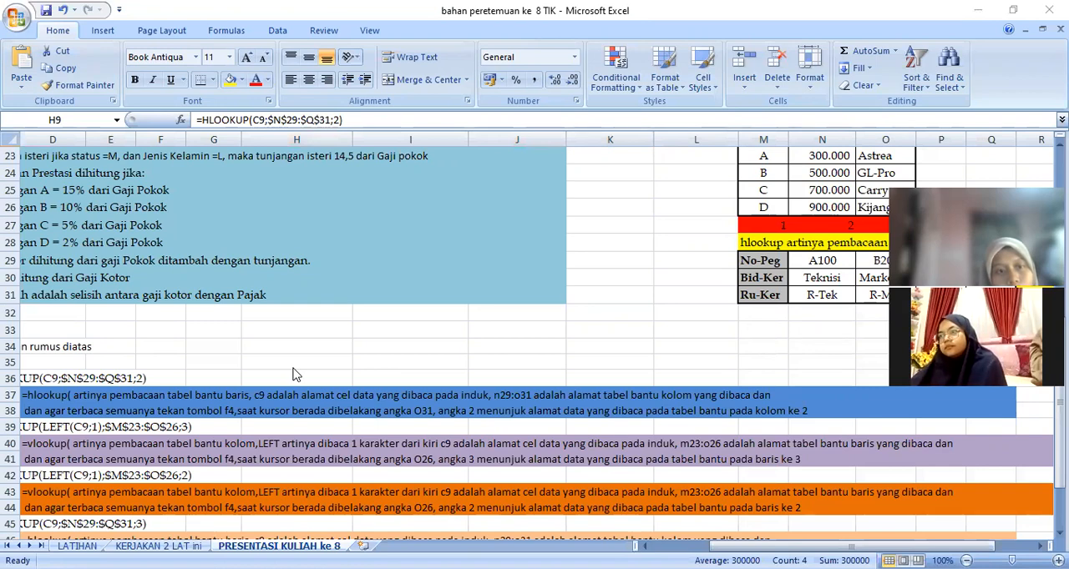
scroll(294, 375, down, 3)
scroll(294, 375, up, 1)
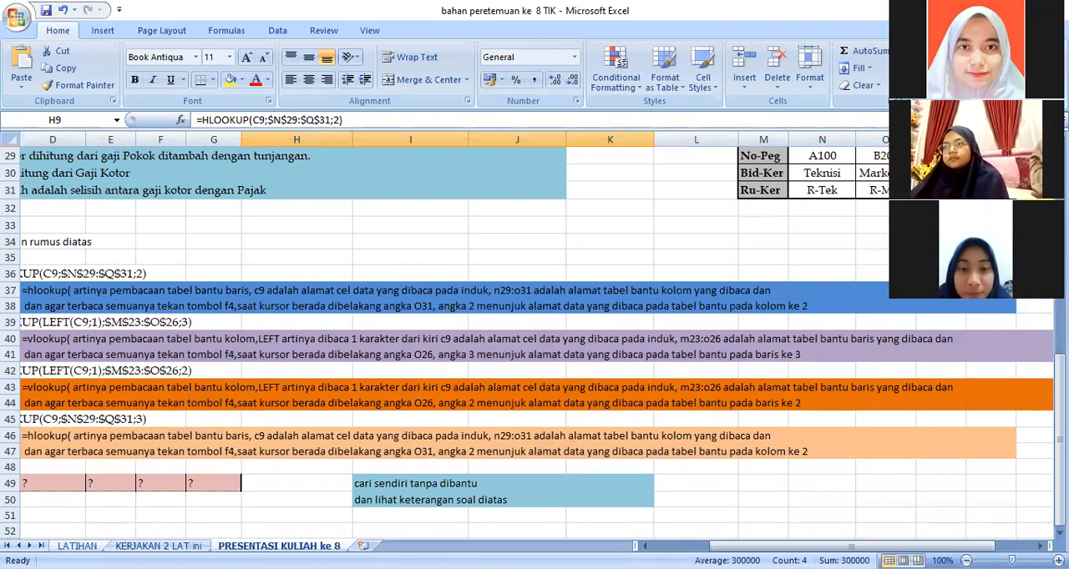
Look through the exercise tables on the LATIHAN and KERJAKAN 2 LAT ini sheets.
click(77, 546)
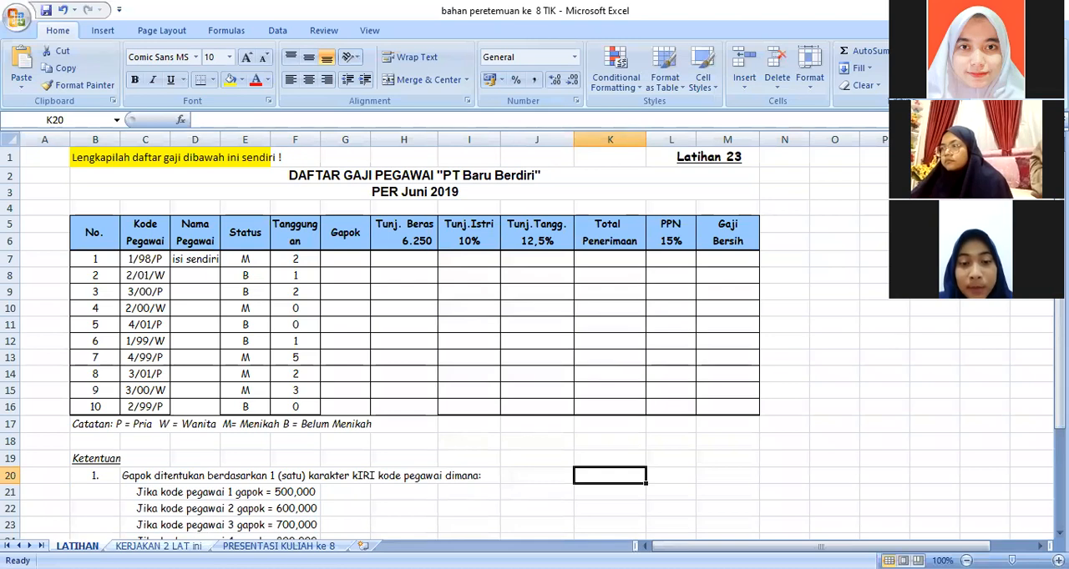
click(158, 546)
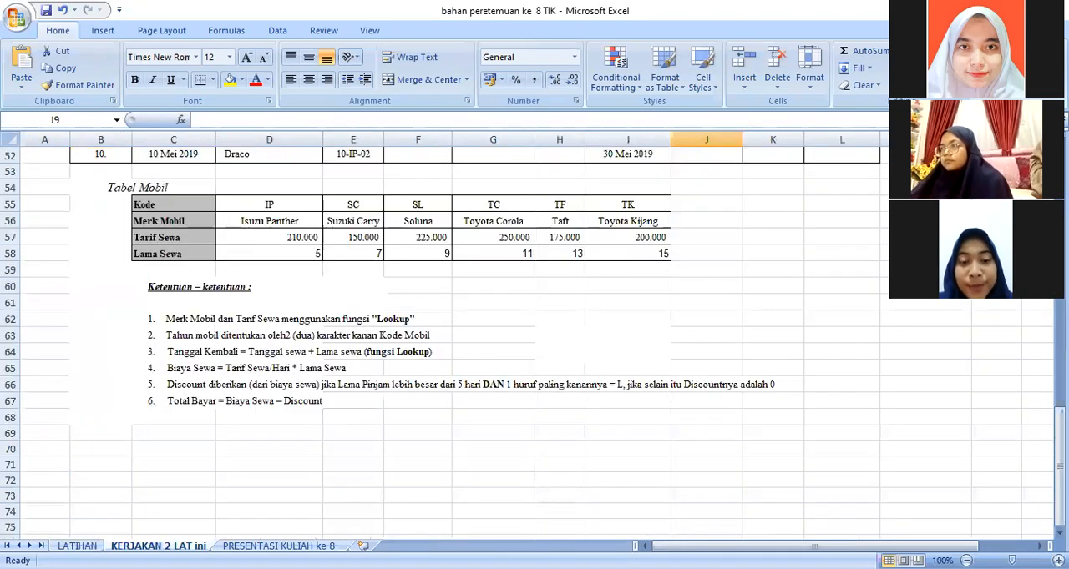
scroll(318, 465, up, 4)
scroll(318, 465, up, 9)
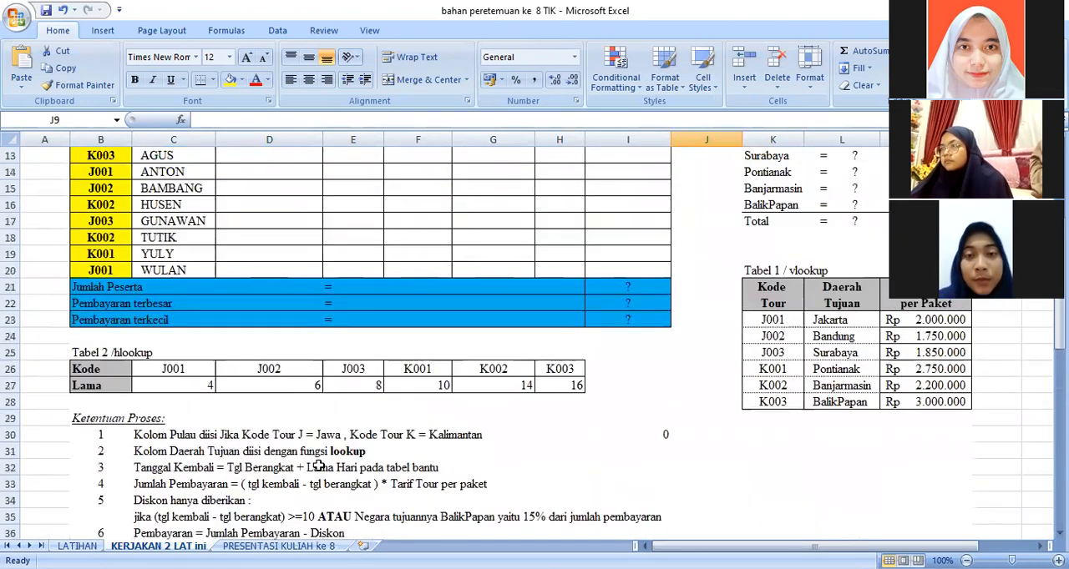
scroll(318, 465, up, 3)
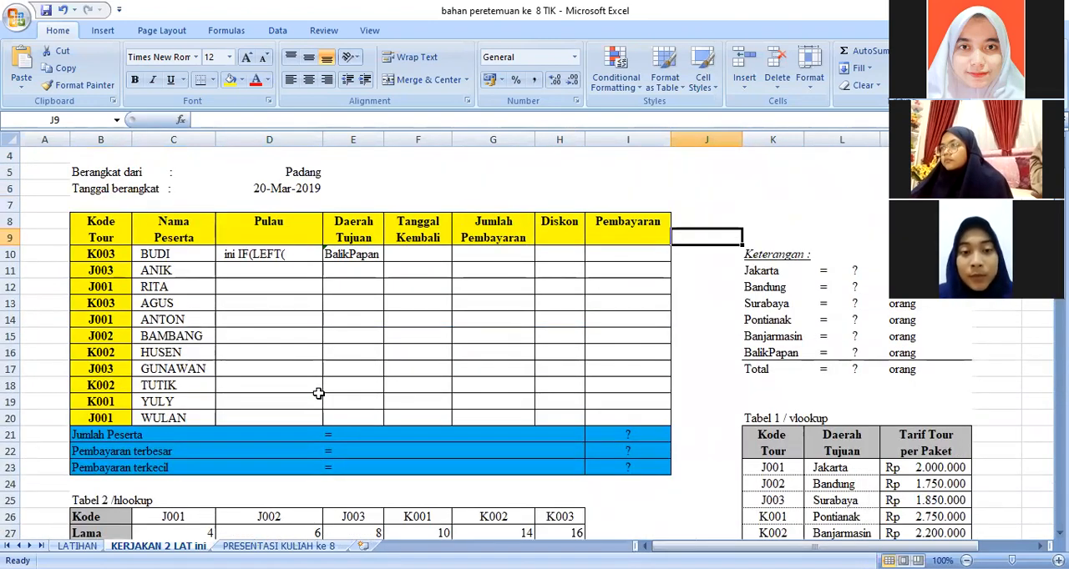